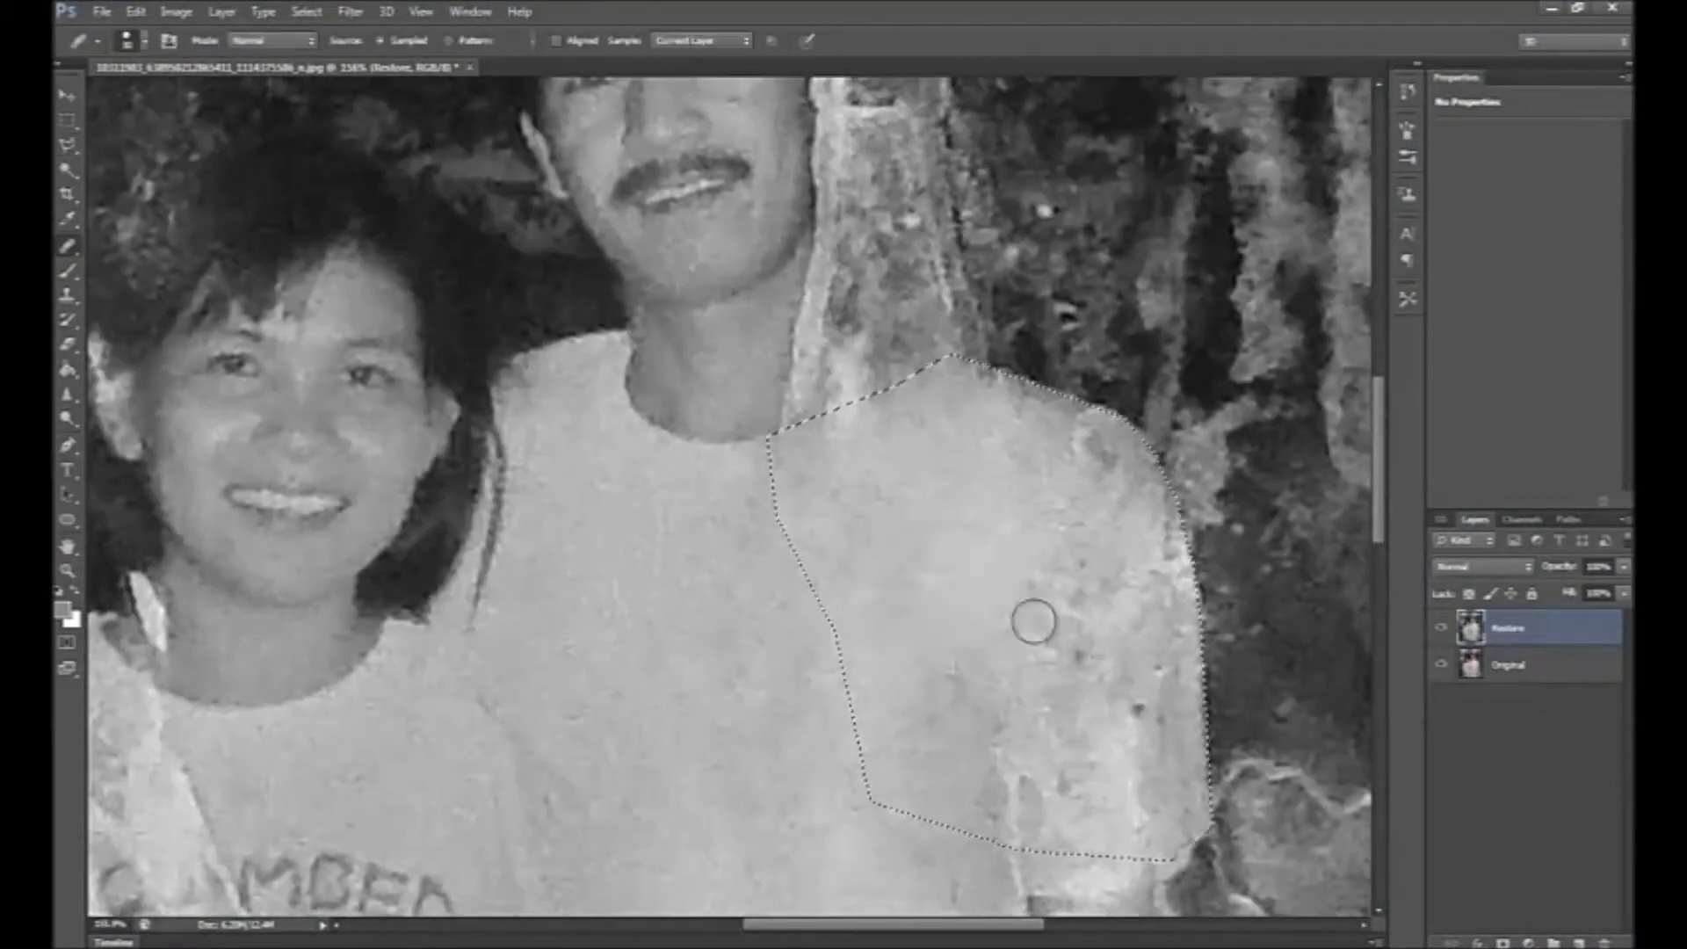
- Zoom out to see more of the damaged shoulder area on the man's shirt
key(ctrl+minus)
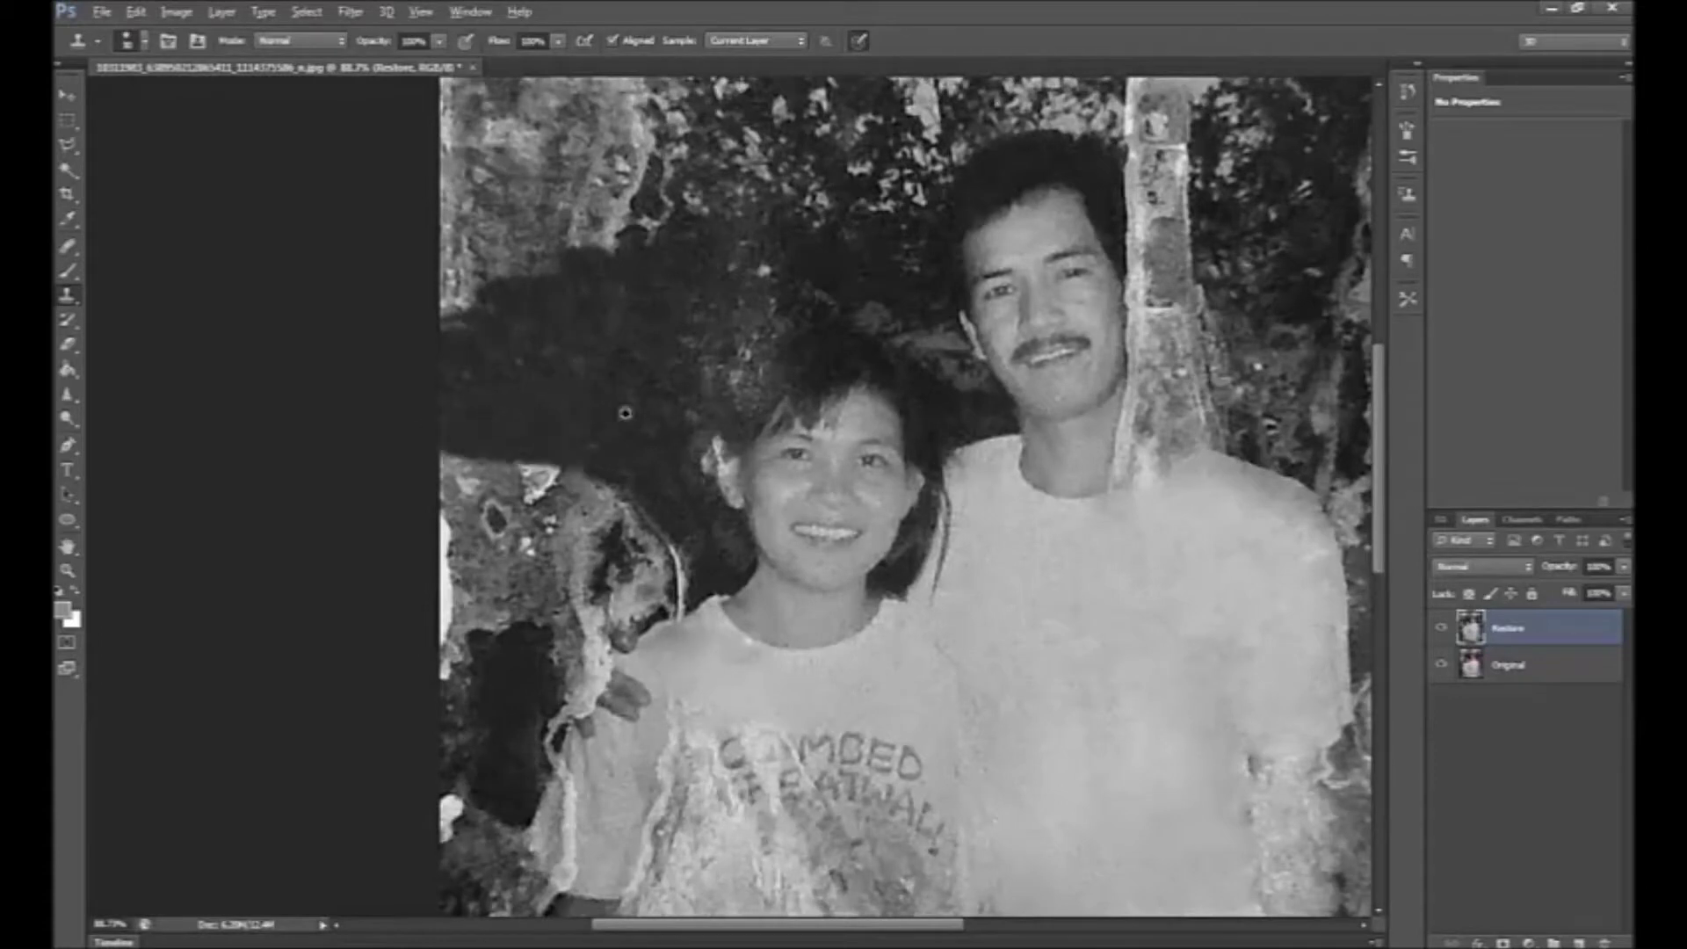
- Clone away the scratches in the dark background along the woman's shoulder edge
scroll(773, 437, up, 1)
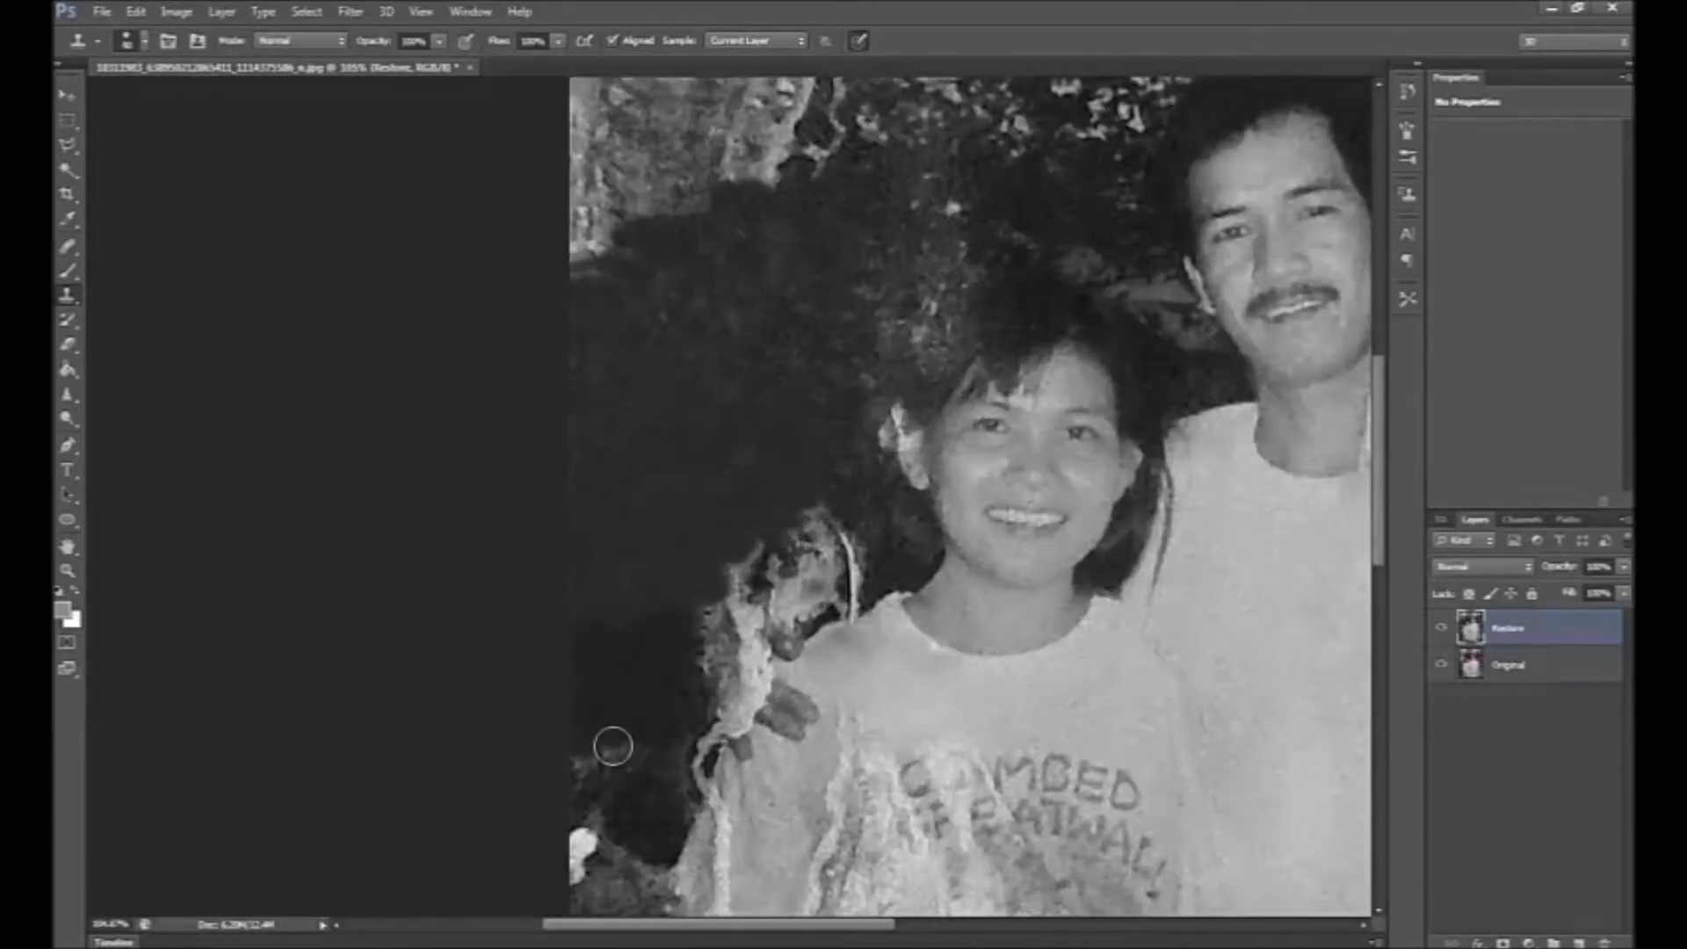
scroll(760, 638, up, 4)
scroll(728, 539, down, 3)
scroll(538, 361, up, 1)
scroll(866, 474, up, 1)
scroll(805, 588, up, 1)
key(l)
scroll(804, 587, up, 1)
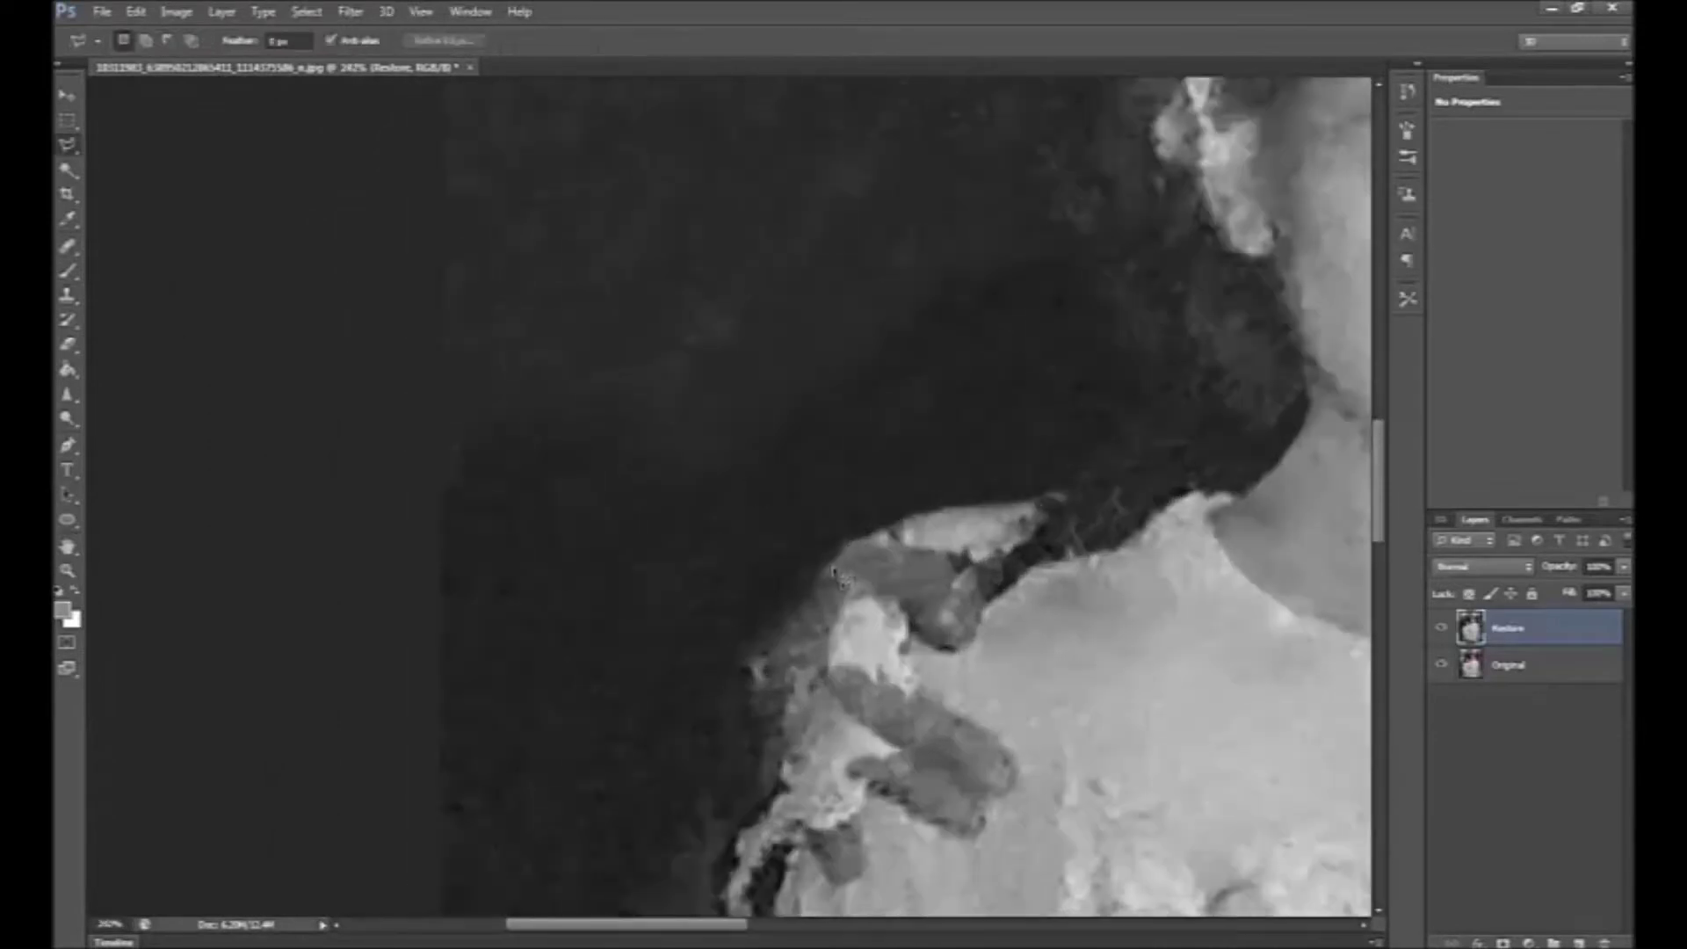
key(ctrl+d)
scroll(897, 557, down, 2)
scroll(753, 500, down, 2)
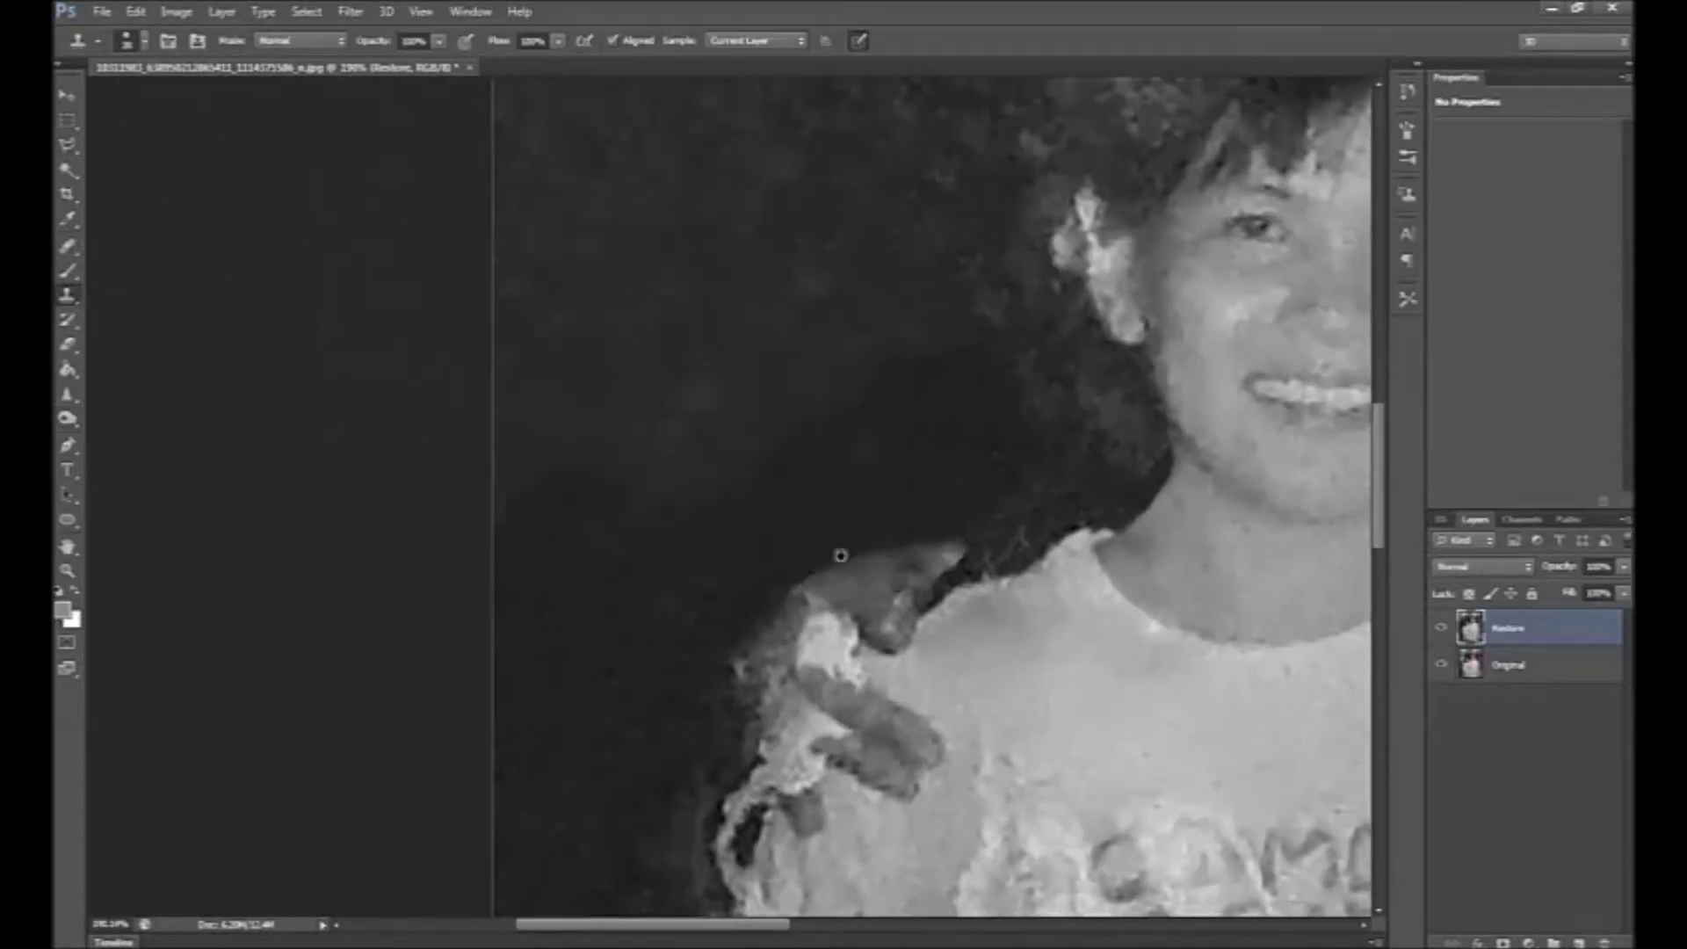
scroll(724, 484, up, 4)
scroll(723, 484, down, 2)
scroll(724, 484, down, 2)
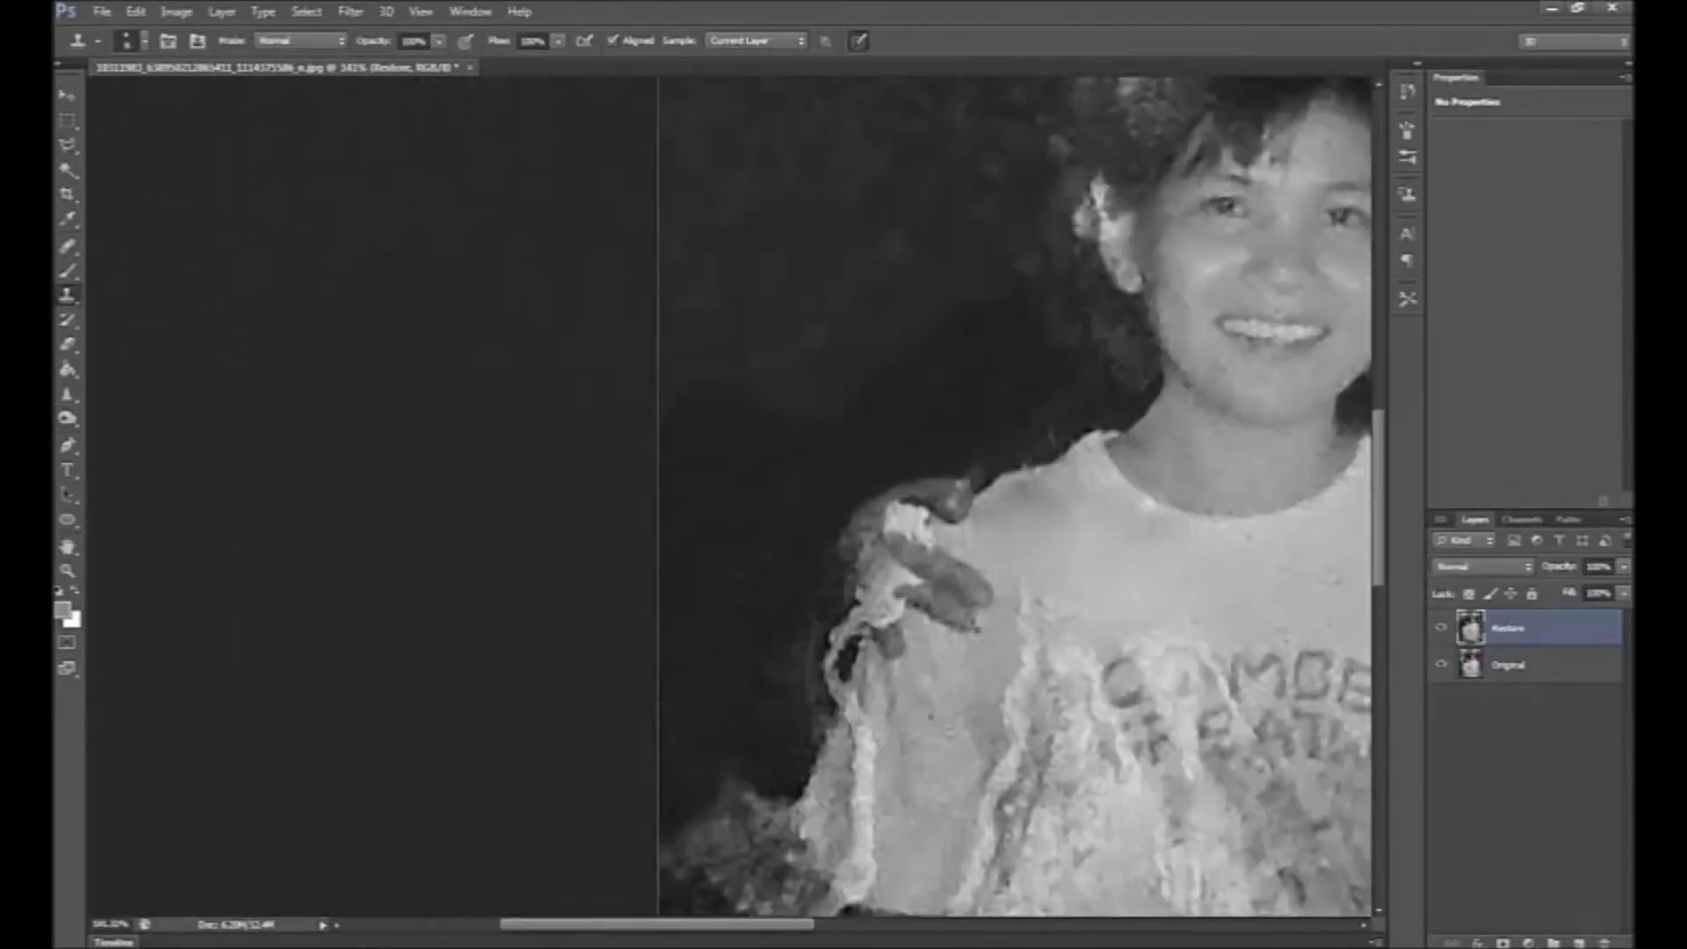
key(ctrl+alt+f)
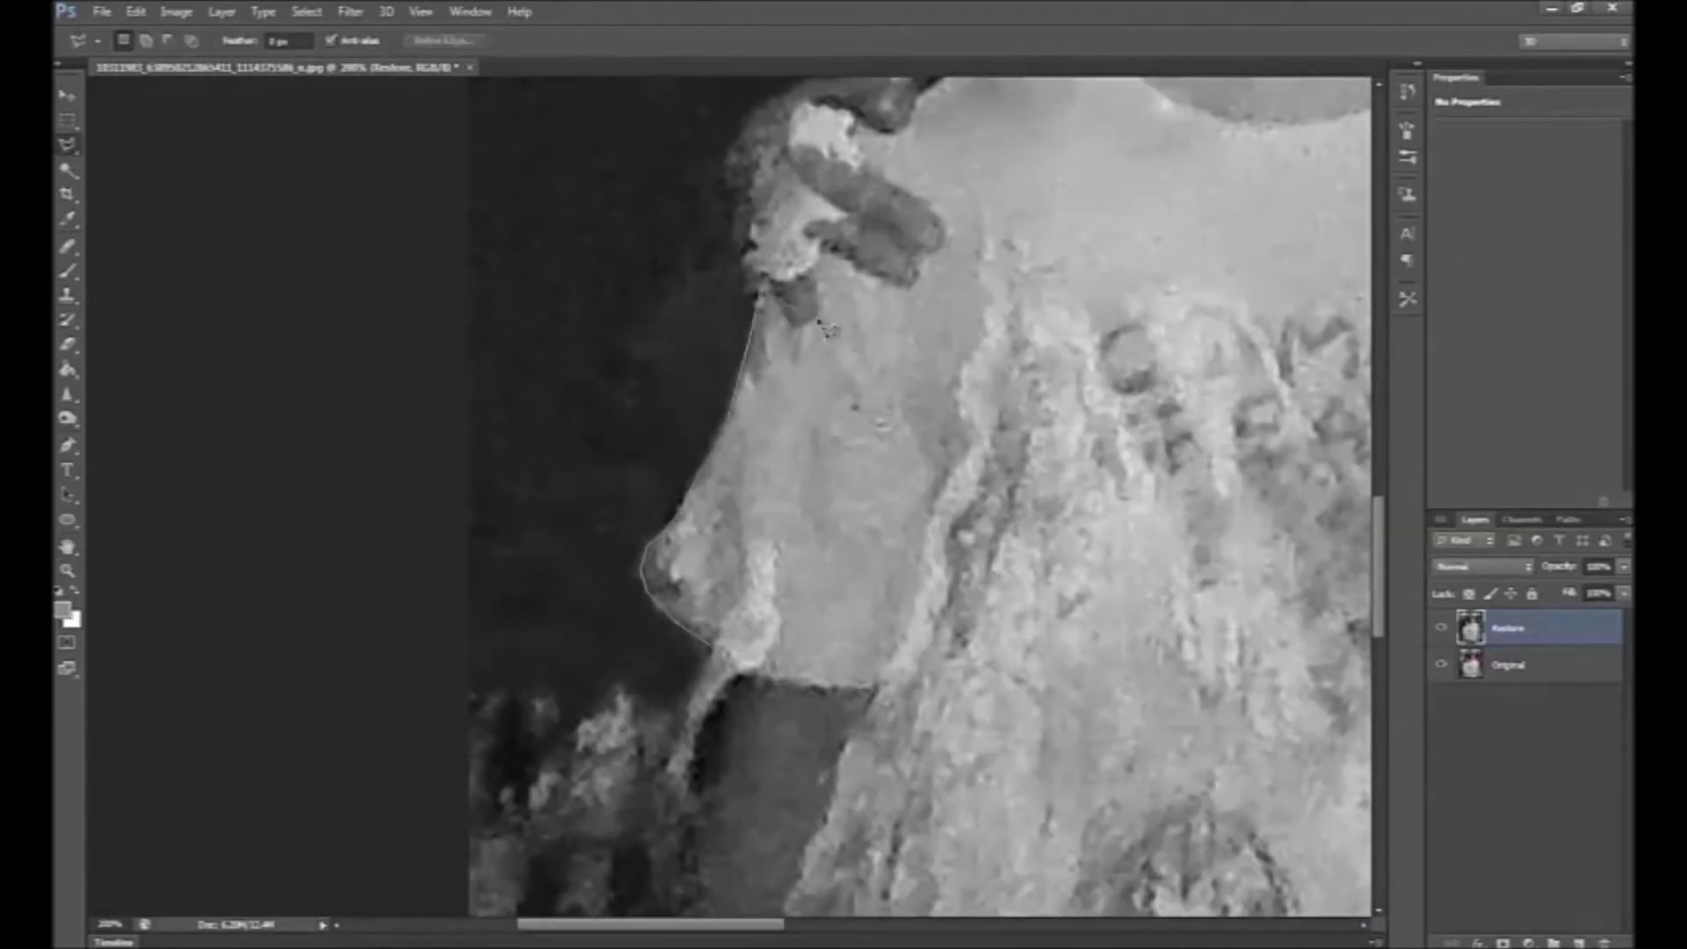
key(ctrl+d)
- Lasso-select the woman's left arm for cleanup
scroll(669, 551, down, 3)
scroll(542, 595, up, 3)
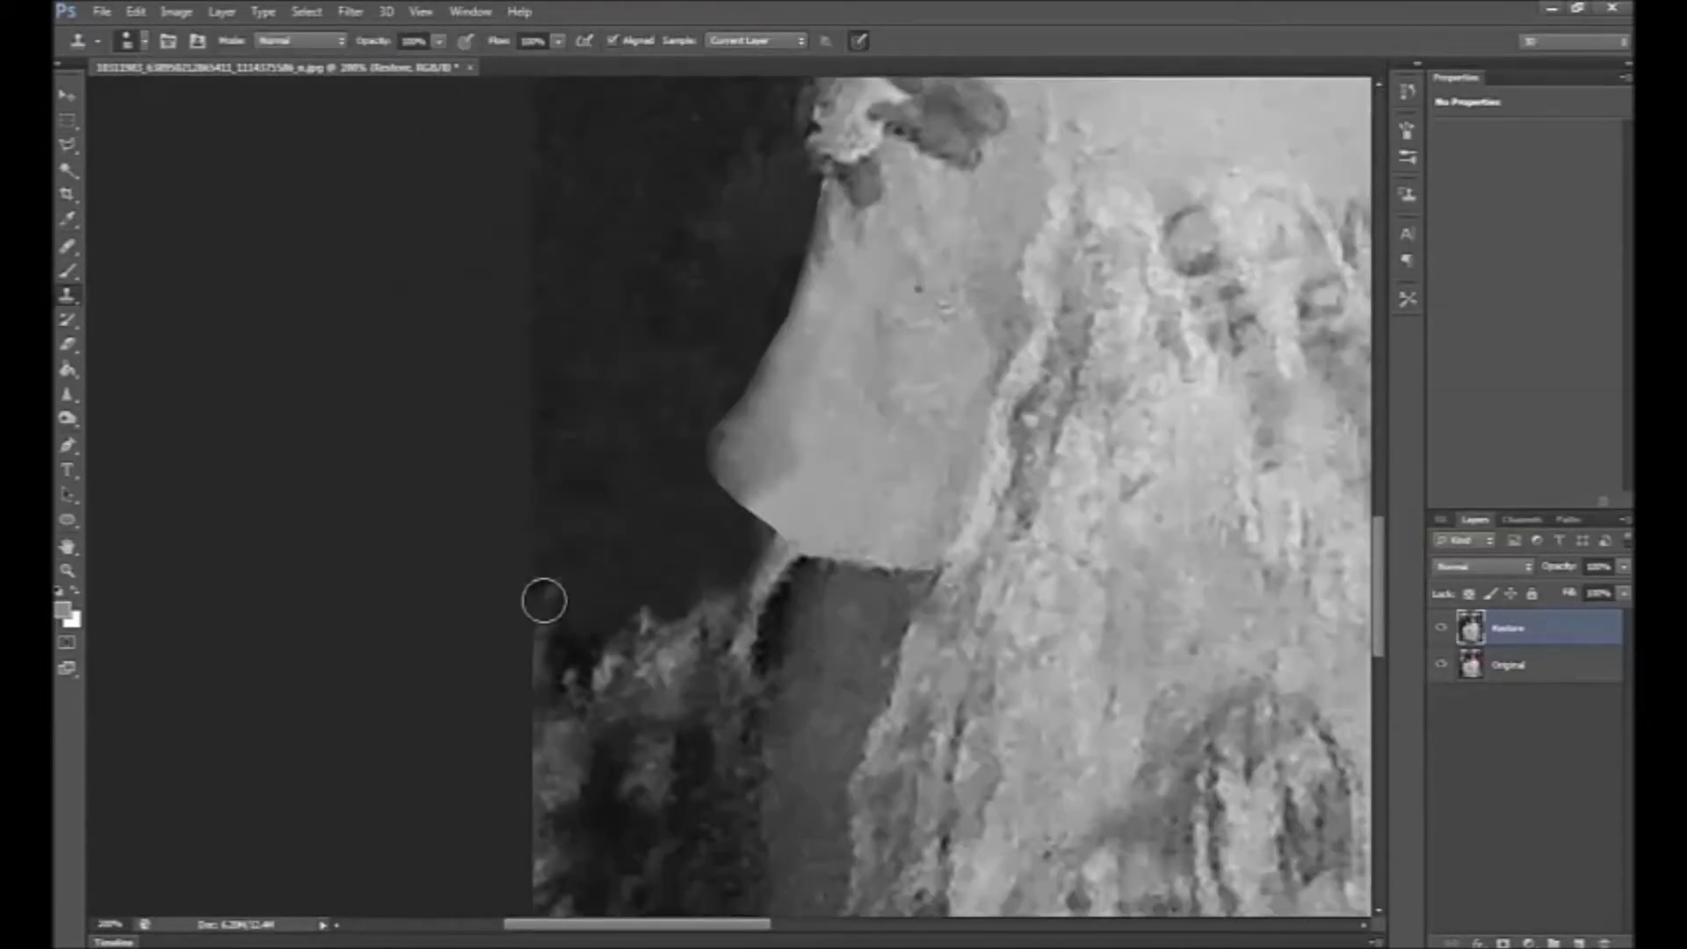
scroll(716, 565, down, 1)
scroll(823, 522, down, 2)
scroll(824, 522, up, 3)
scroll(824, 522, down, 1)
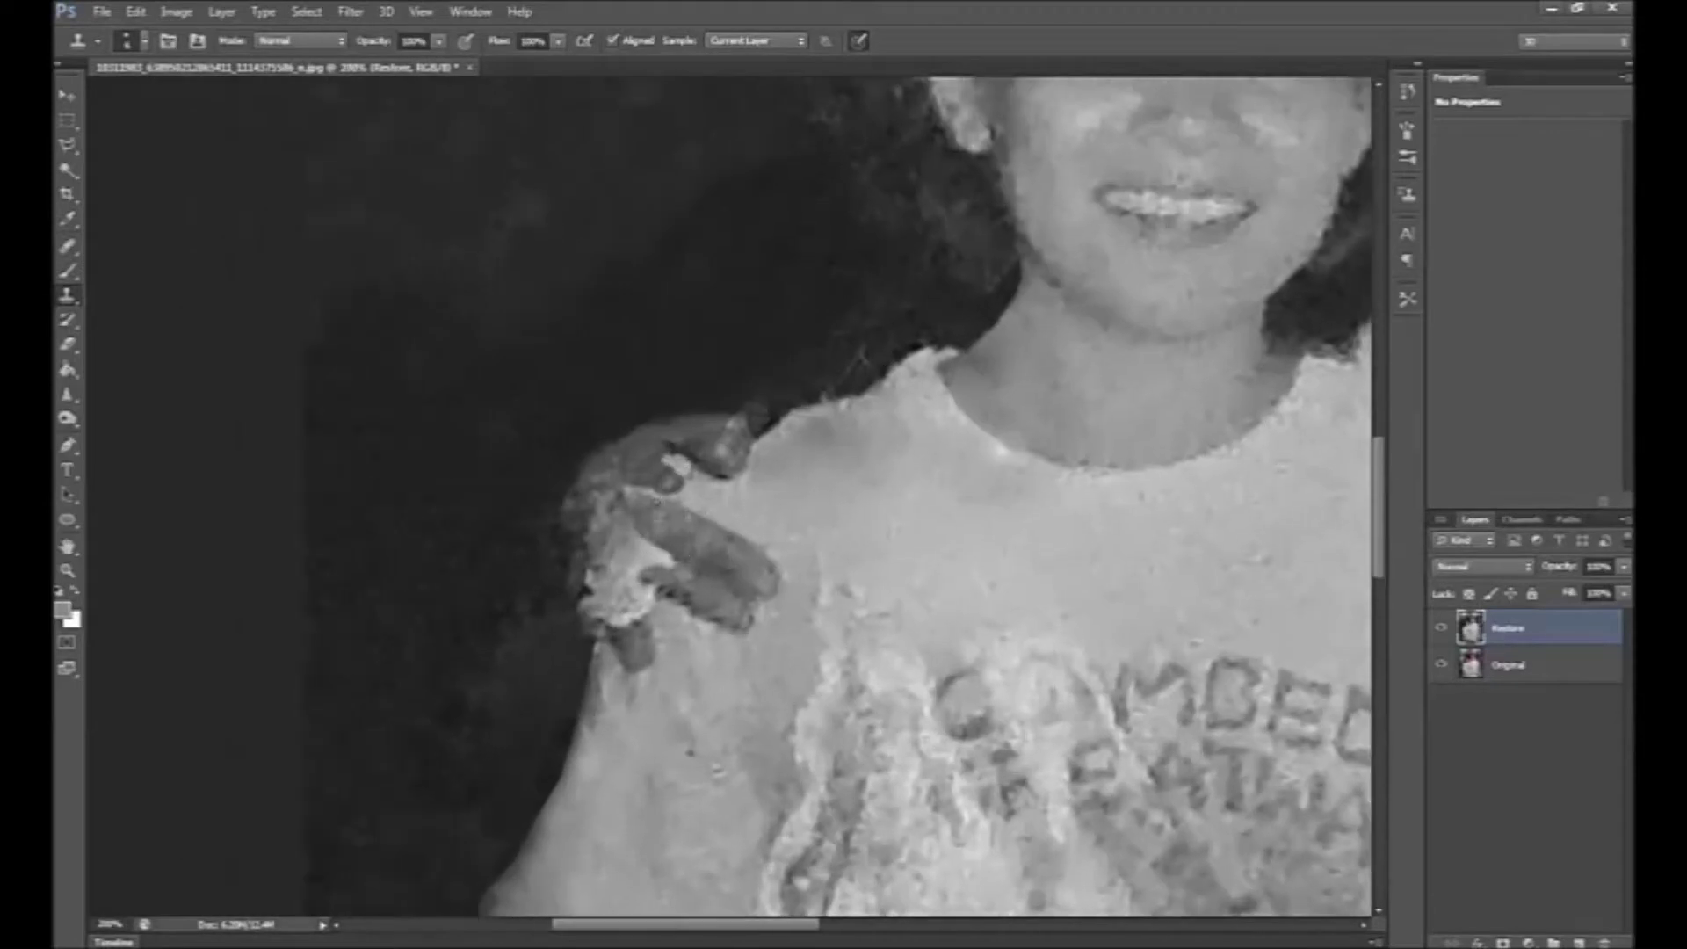
scroll(729, 492, up, 2)
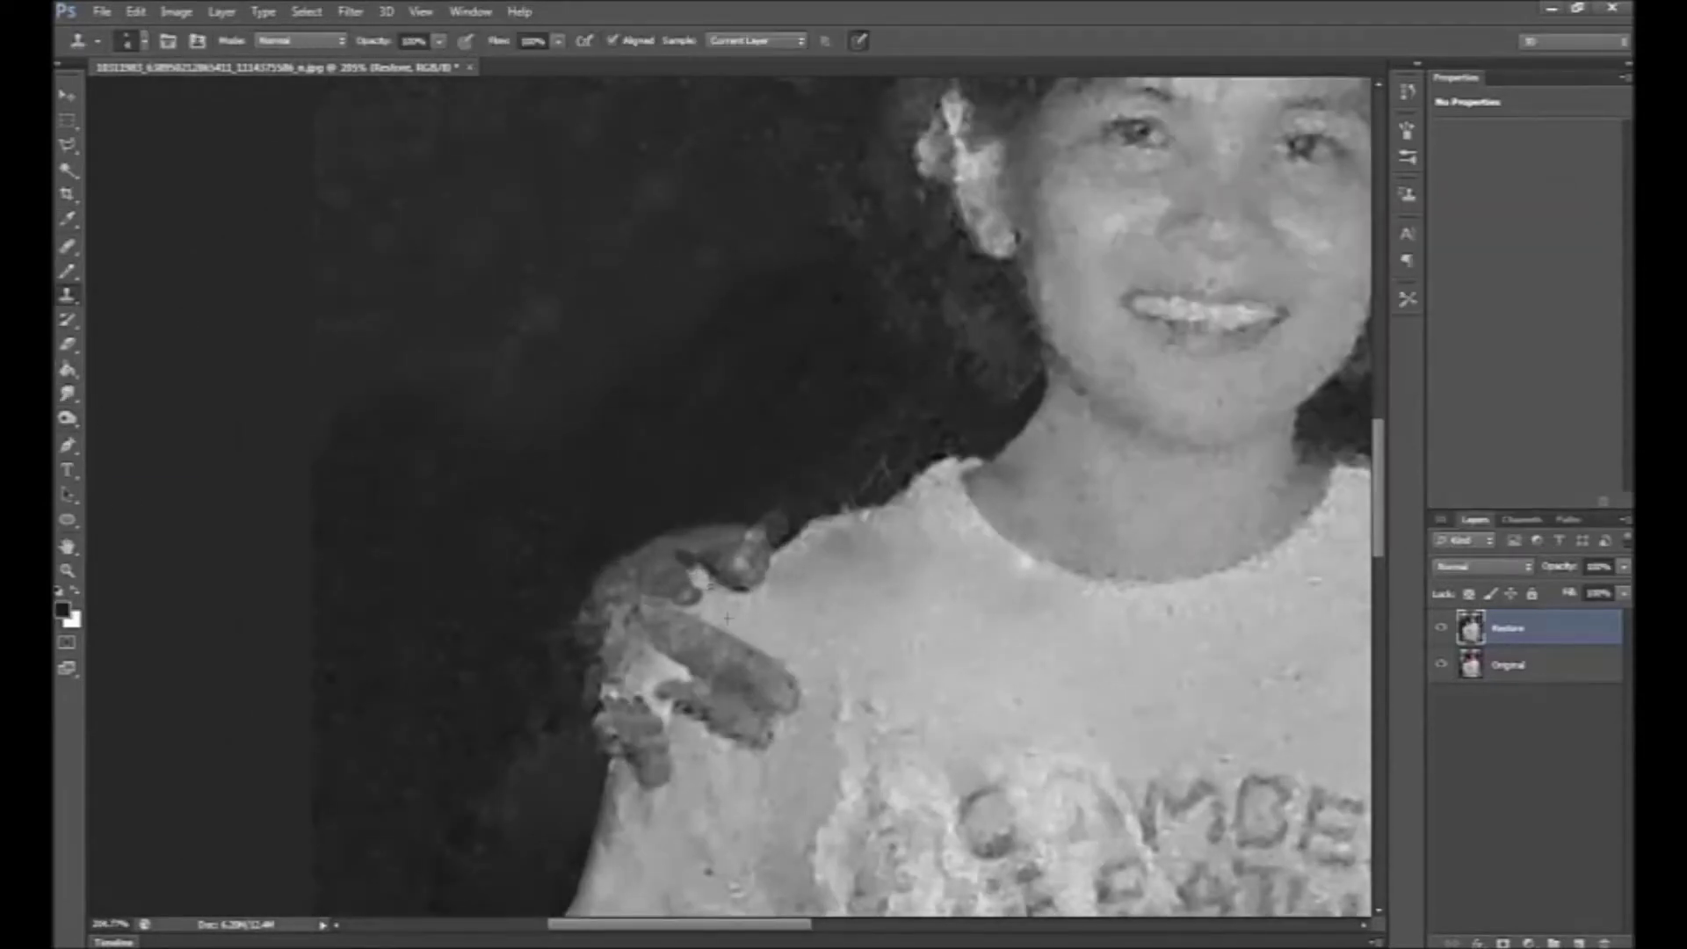
scroll(615, 448, down, 2)
scroll(693, 368, down, 3)
scroll(773, 439, up, 3)
key(l)
drag(748, 344, 760, 351)
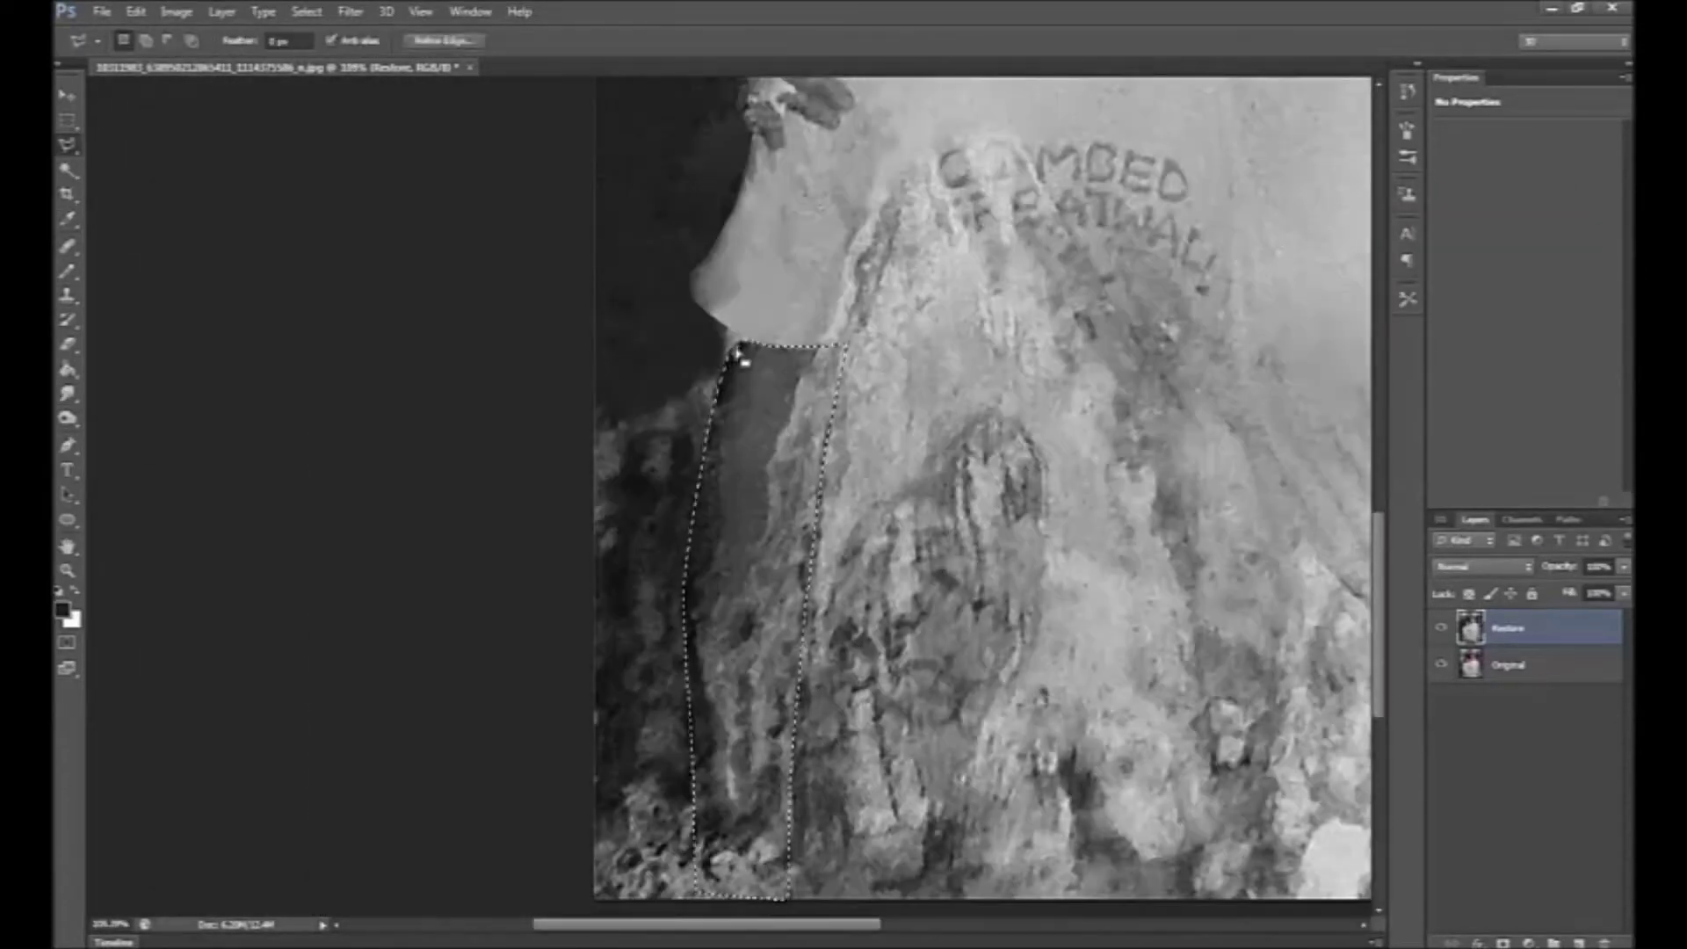
- Clone Stamp the woman's selected left arm smooth
key(s)
scroll(767, 433, down, 1)
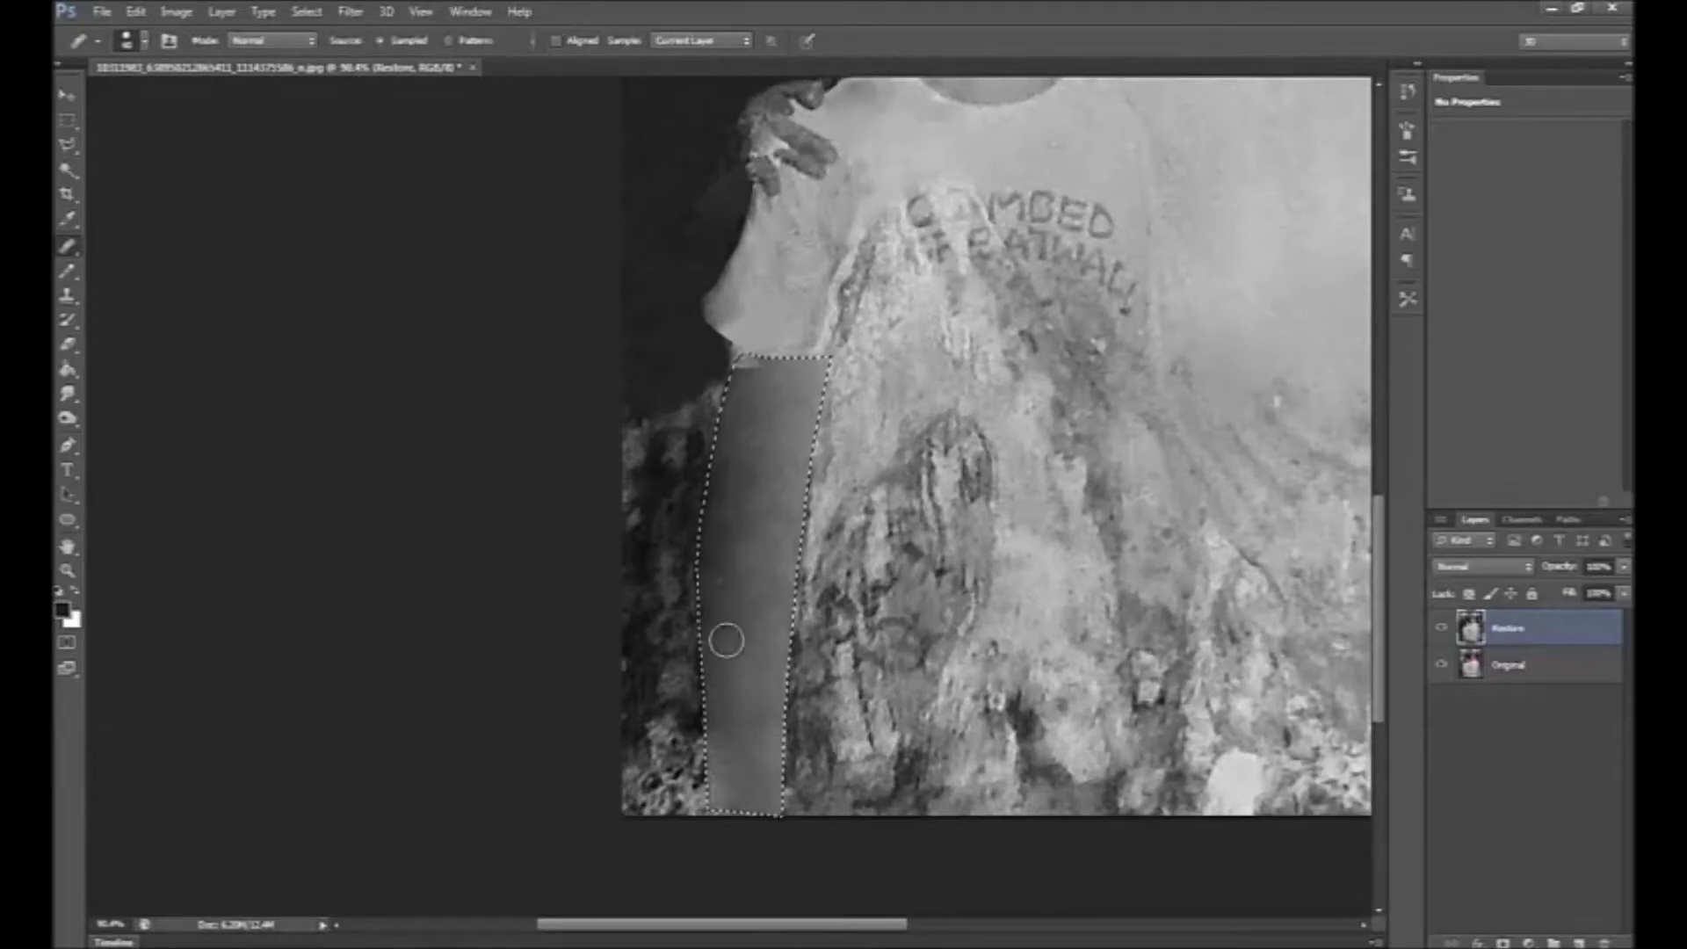
key(ctrl+d)
scroll(677, 271, down, 2)
scroll(851, 346, up, 3)
scroll(603, 459, down, 3)
key(s)
scroll(639, 569, up, 1)
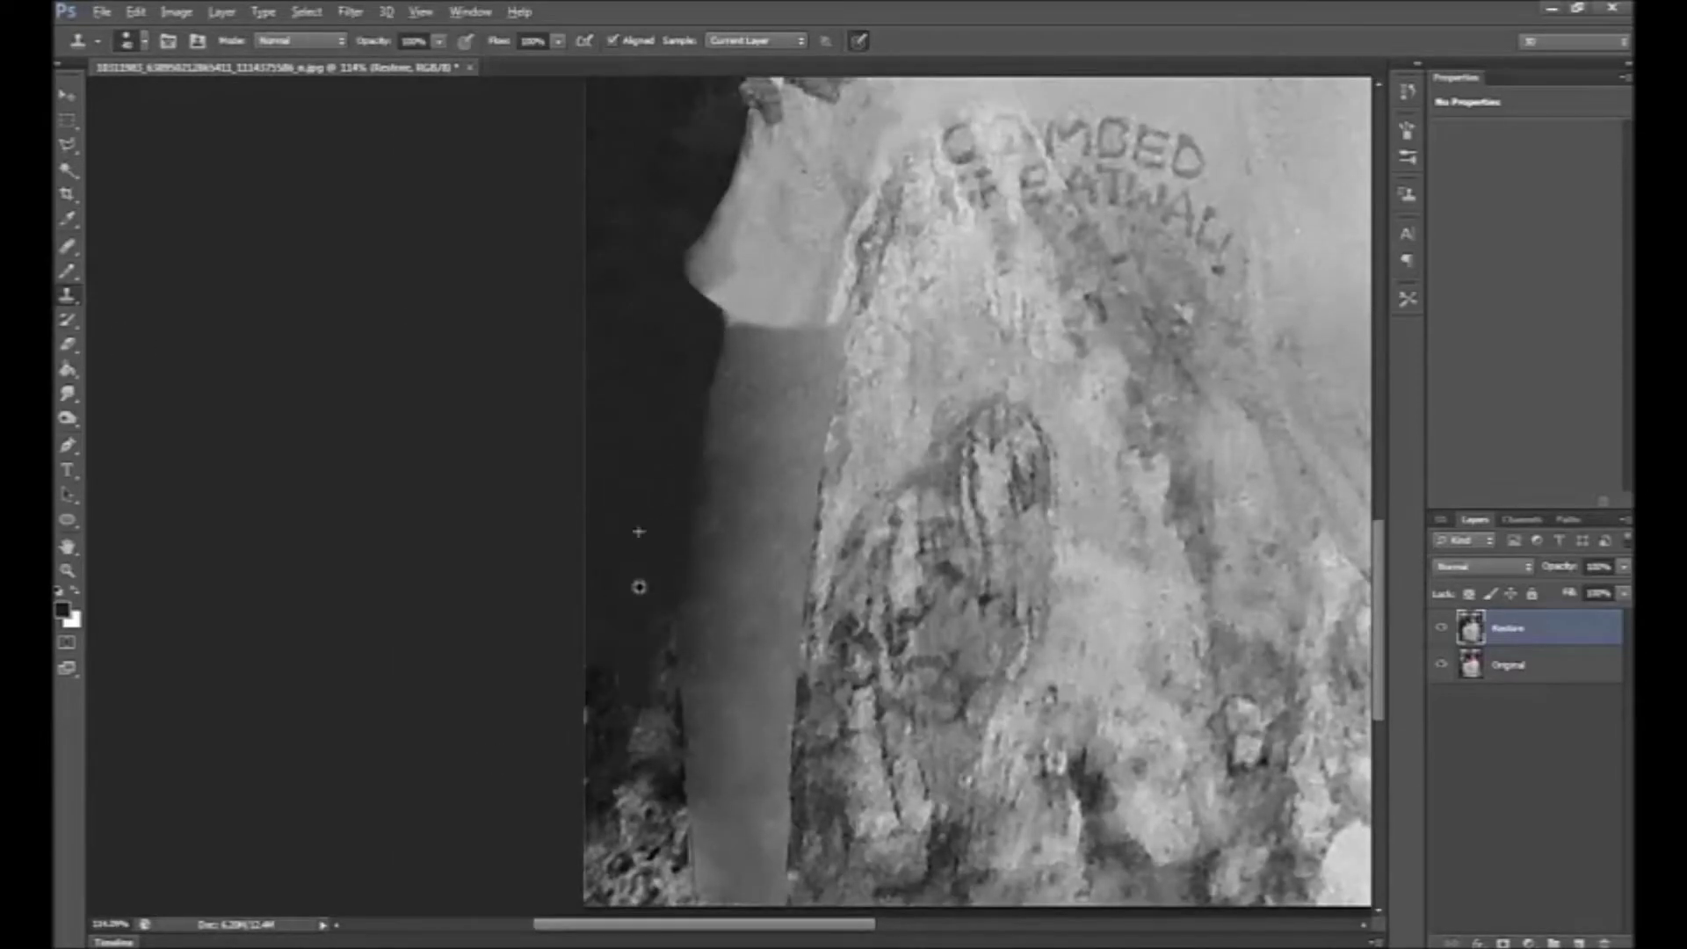
scroll(639, 569, down, 2)
- Turn a drawn path into a selection and clone clean shirt texture over the lettering
right_click(873, 412)
click(941, 501)
key(Return)
key(s)
scroll(715, 594, down, 1)
scroll(790, 548, up, 3)
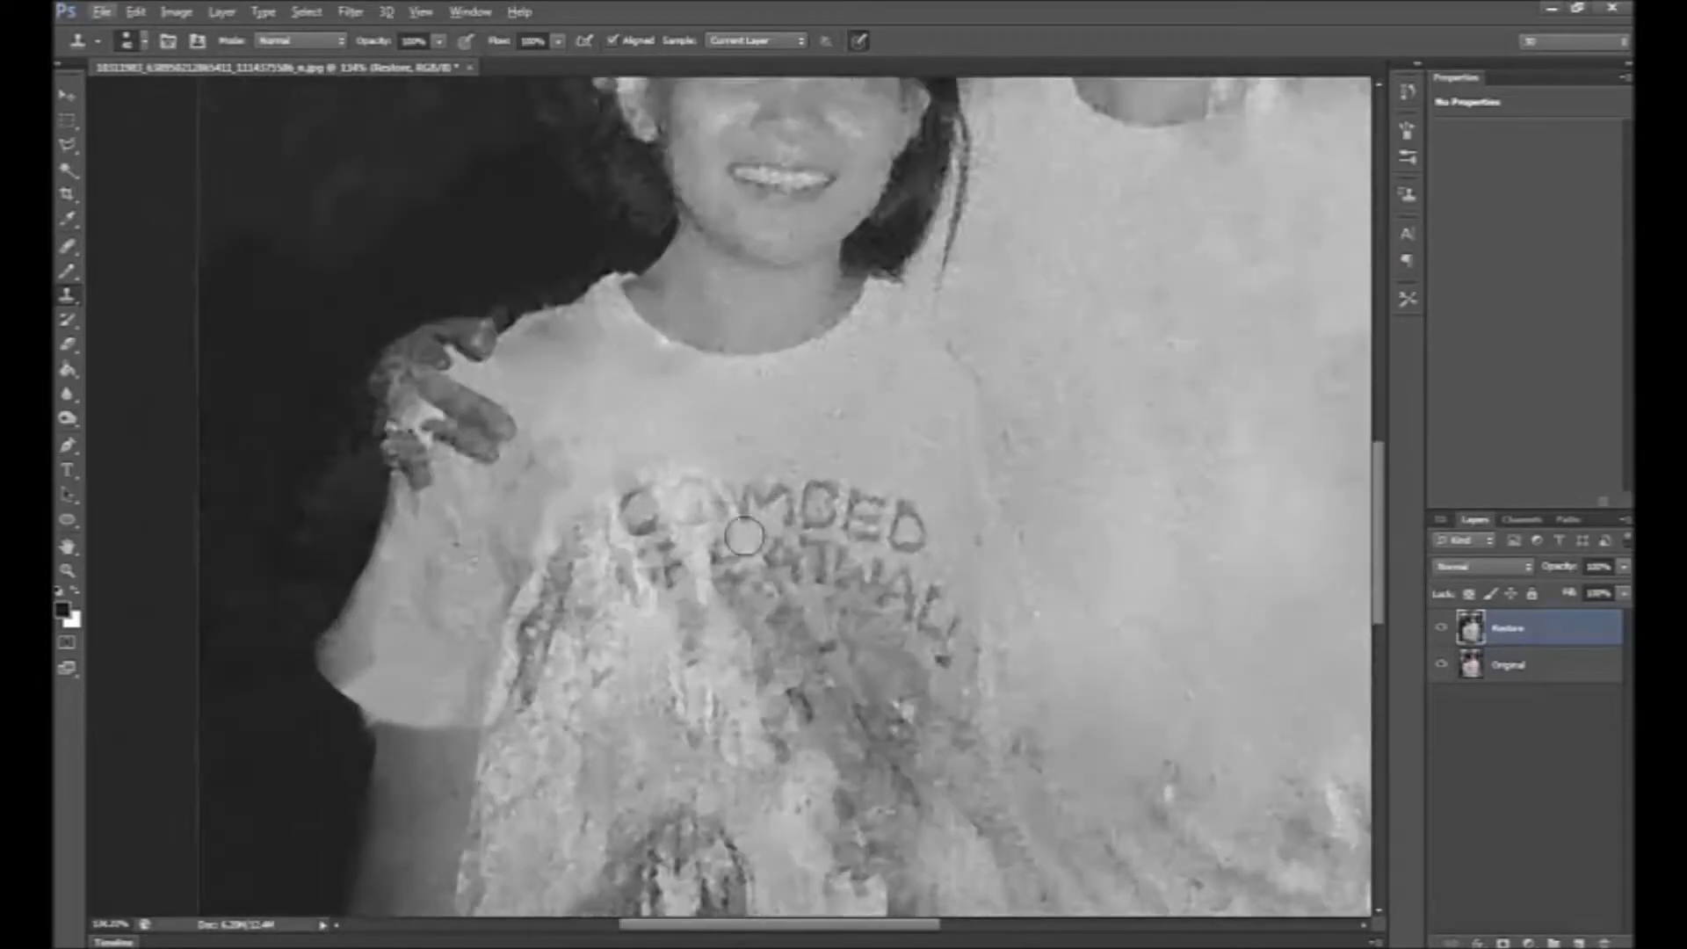
scroll(640, 489, down, 1)
scroll(640, 489, down, 1)
scroll(719, 428, up, 1)
- Patch the man's collar area smooth with the Clone Stamp at full opacity
key(p)
key(ctrl+d)
key(0)
scroll(828, 457, down, 1)
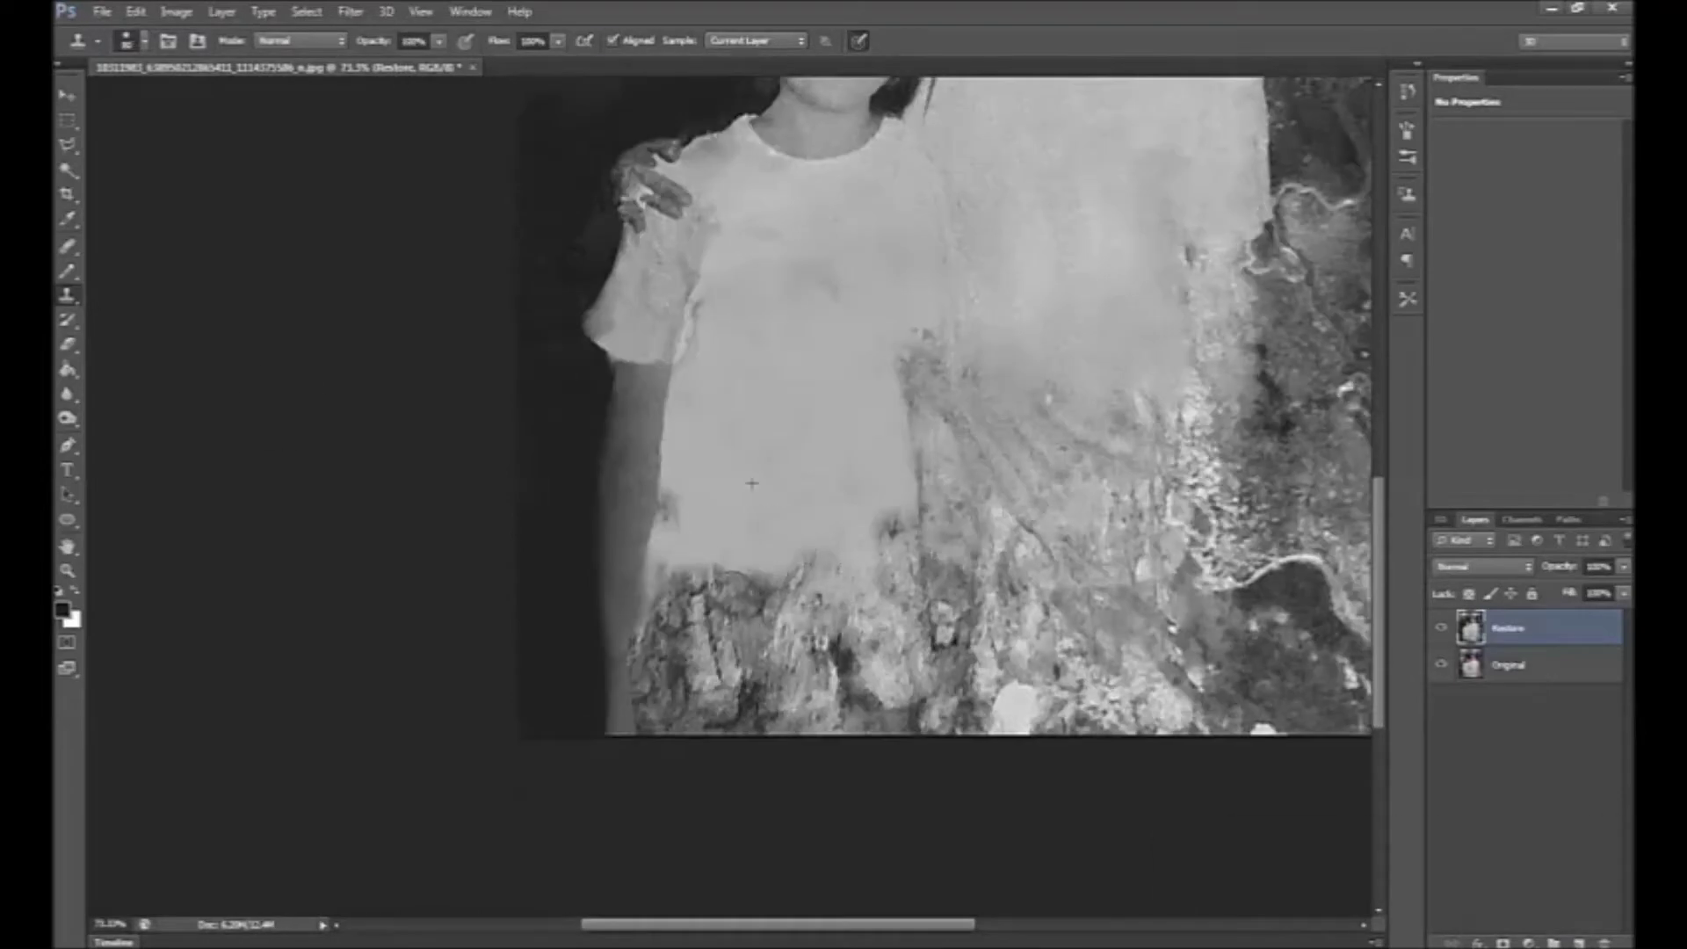
scroll(729, 677, up, 2)
key(ctrl+d)
key(l)
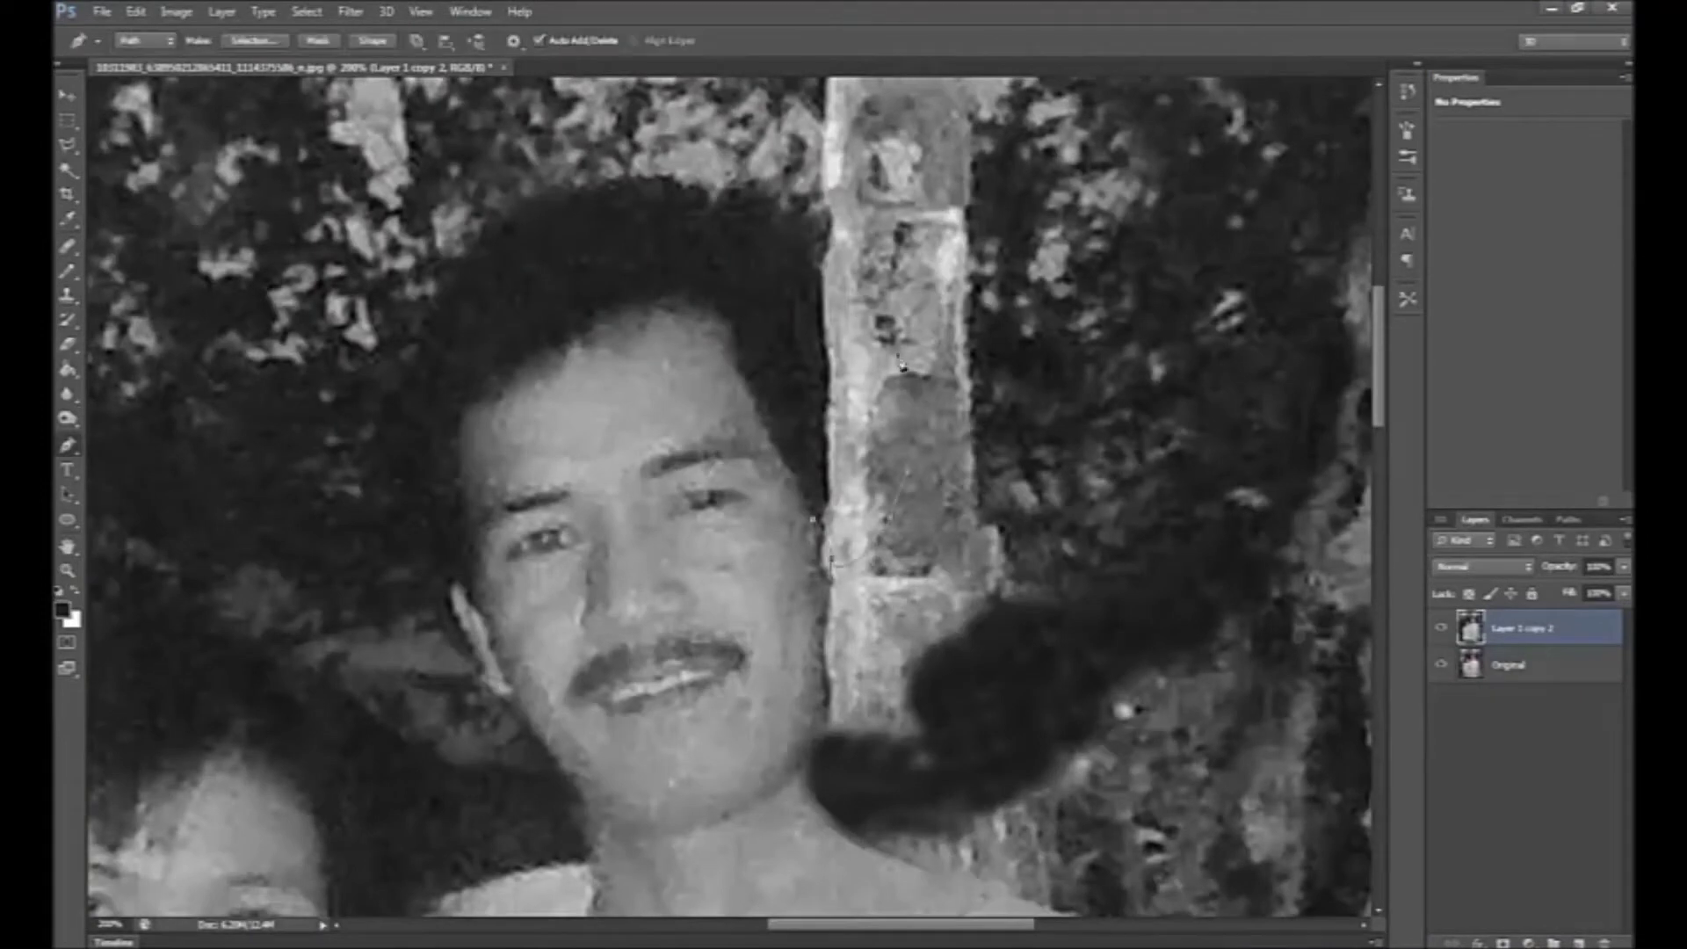
- Paint dark foliage over the light column behind the man's head
drag(863, 456, 874, 299)
scroll(869, 316, up, 2)
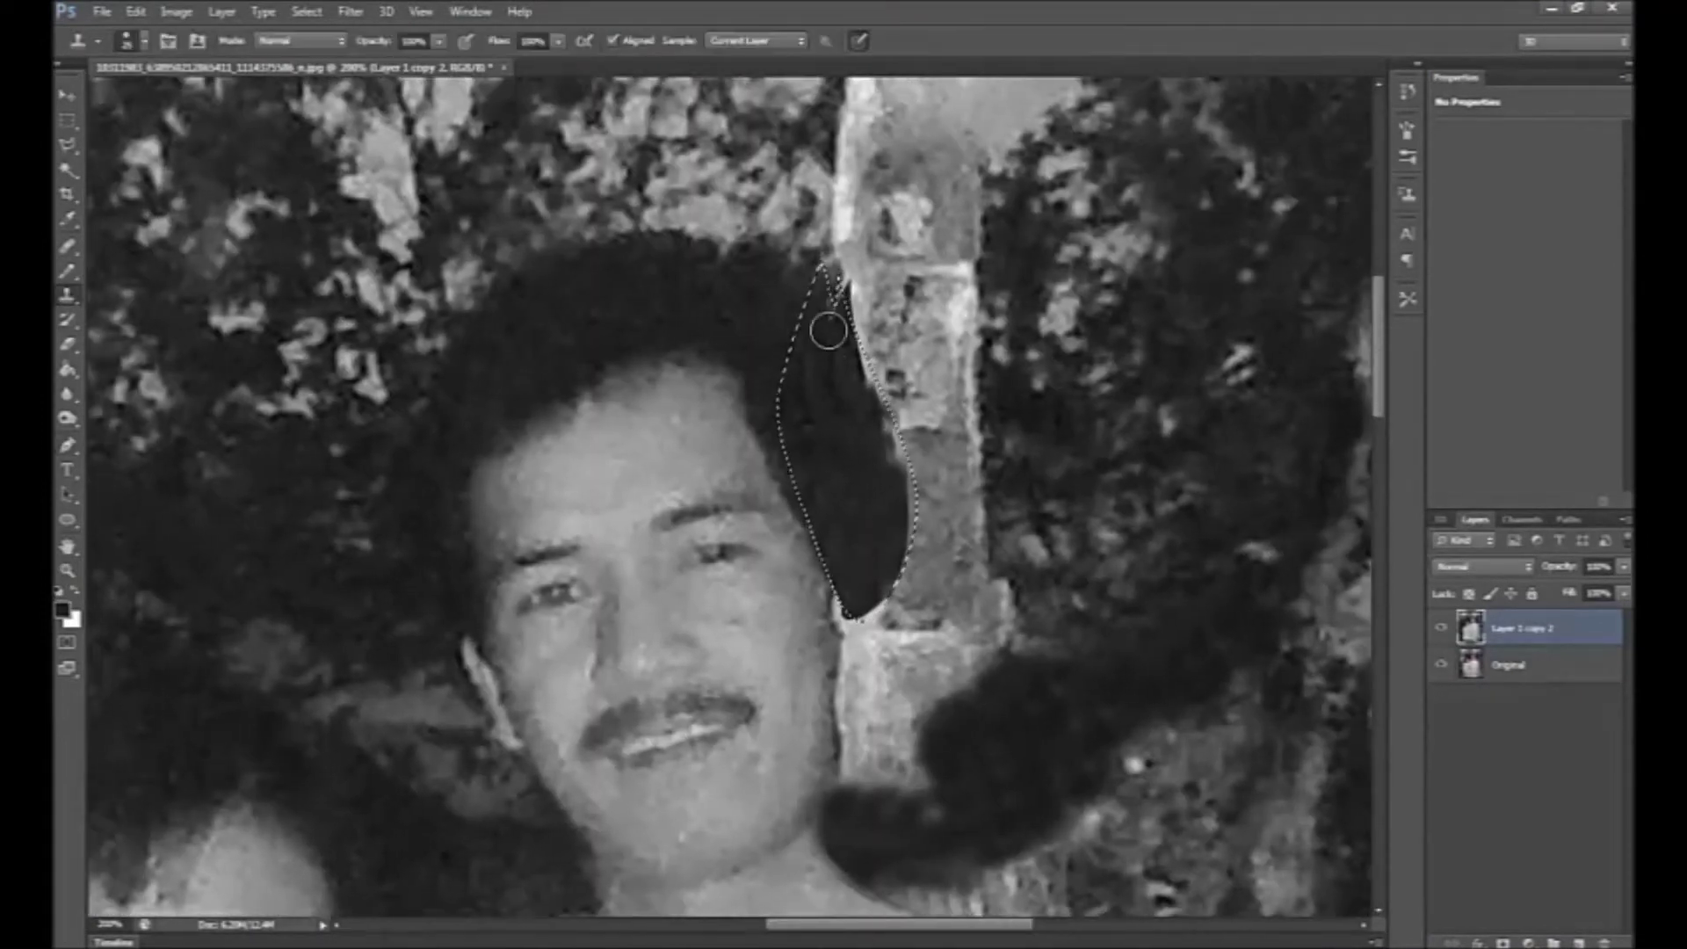
key(ctrl+d)
scroll(878, 606, down, 2)
scroll(990, 360, down, 2)
scroll(876, 402, up, 2)
- Select the dark background around the hand on the woman's shoulder from its outline path
right_click(1148, 320)
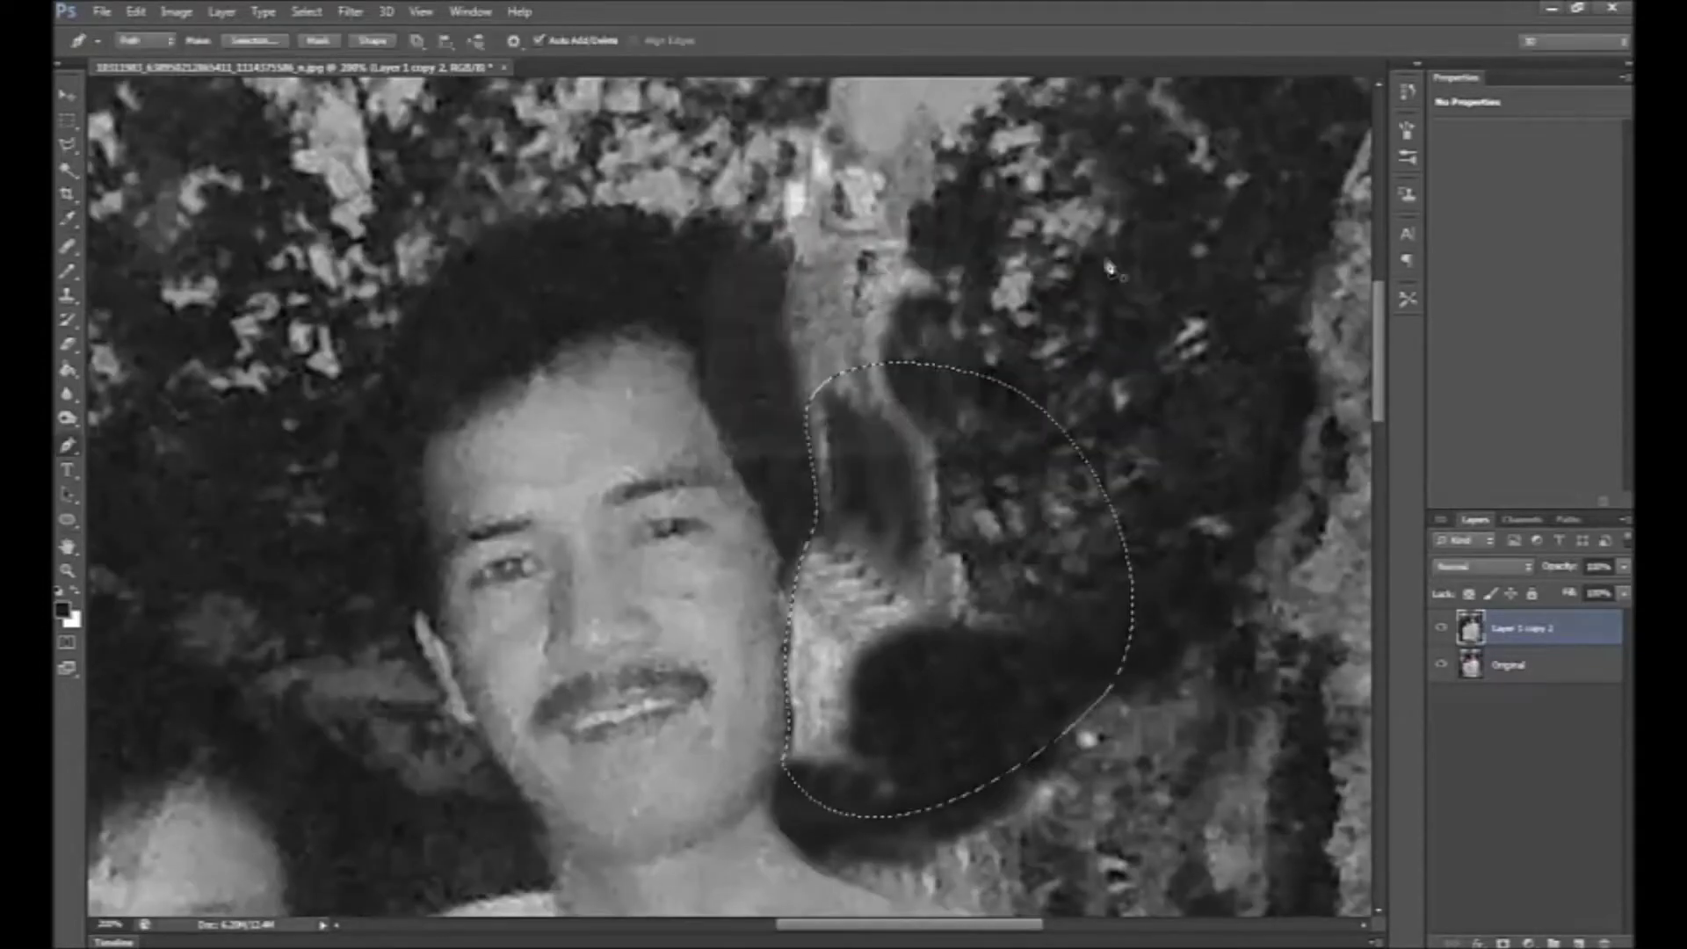
click(1204, 421)
click(306, 12)
key(Escape)
scroll(861, 430, down, 5)
scroll(861, 431, down, 1)
scroll(807, 273, down, 2)
scroll(879, 351, down, 1)
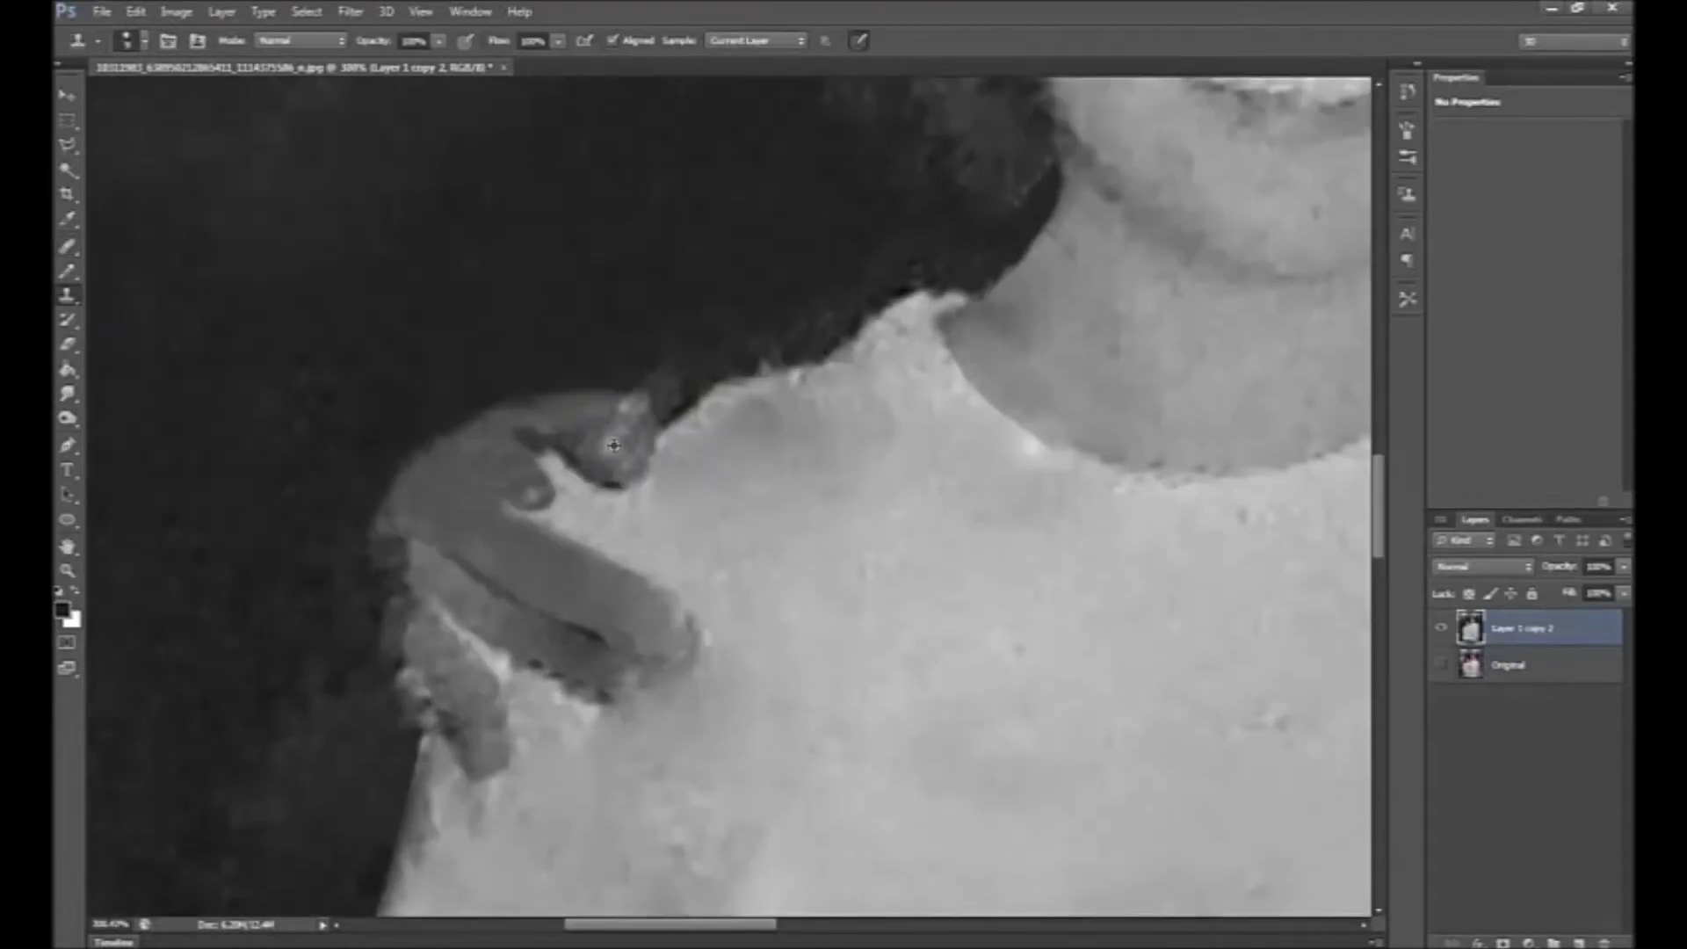
- Turn a path into a selection and smooth the boundary between the two shirts
right_click(731, 422)
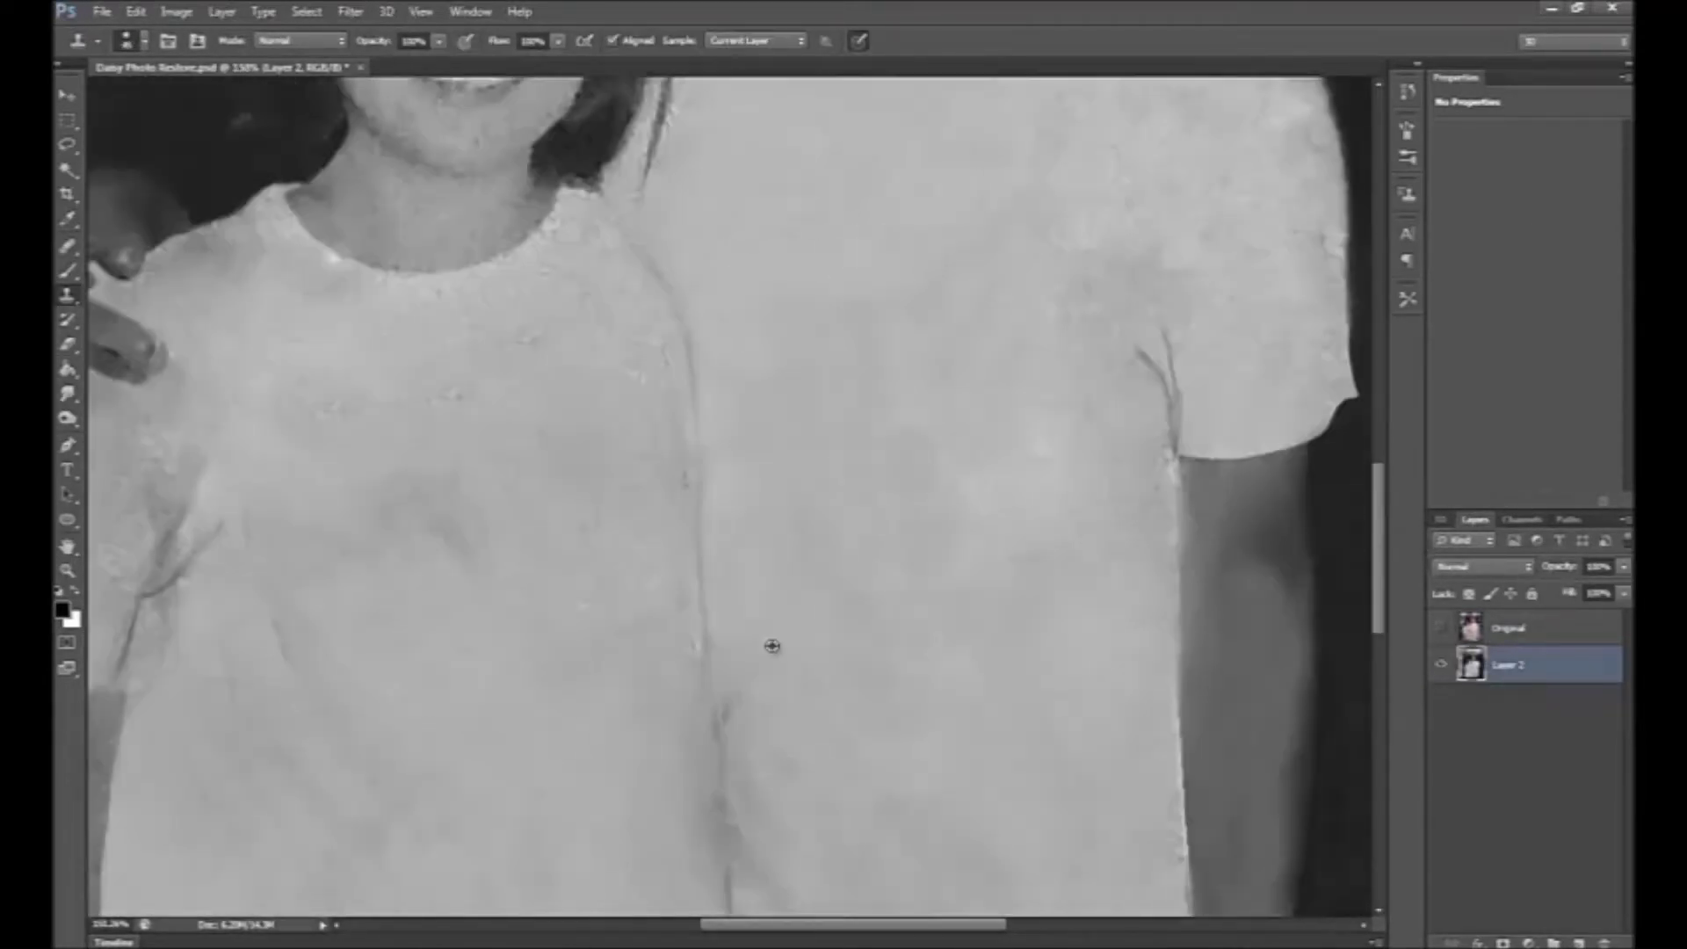
scroll(994, 187, down, 5)
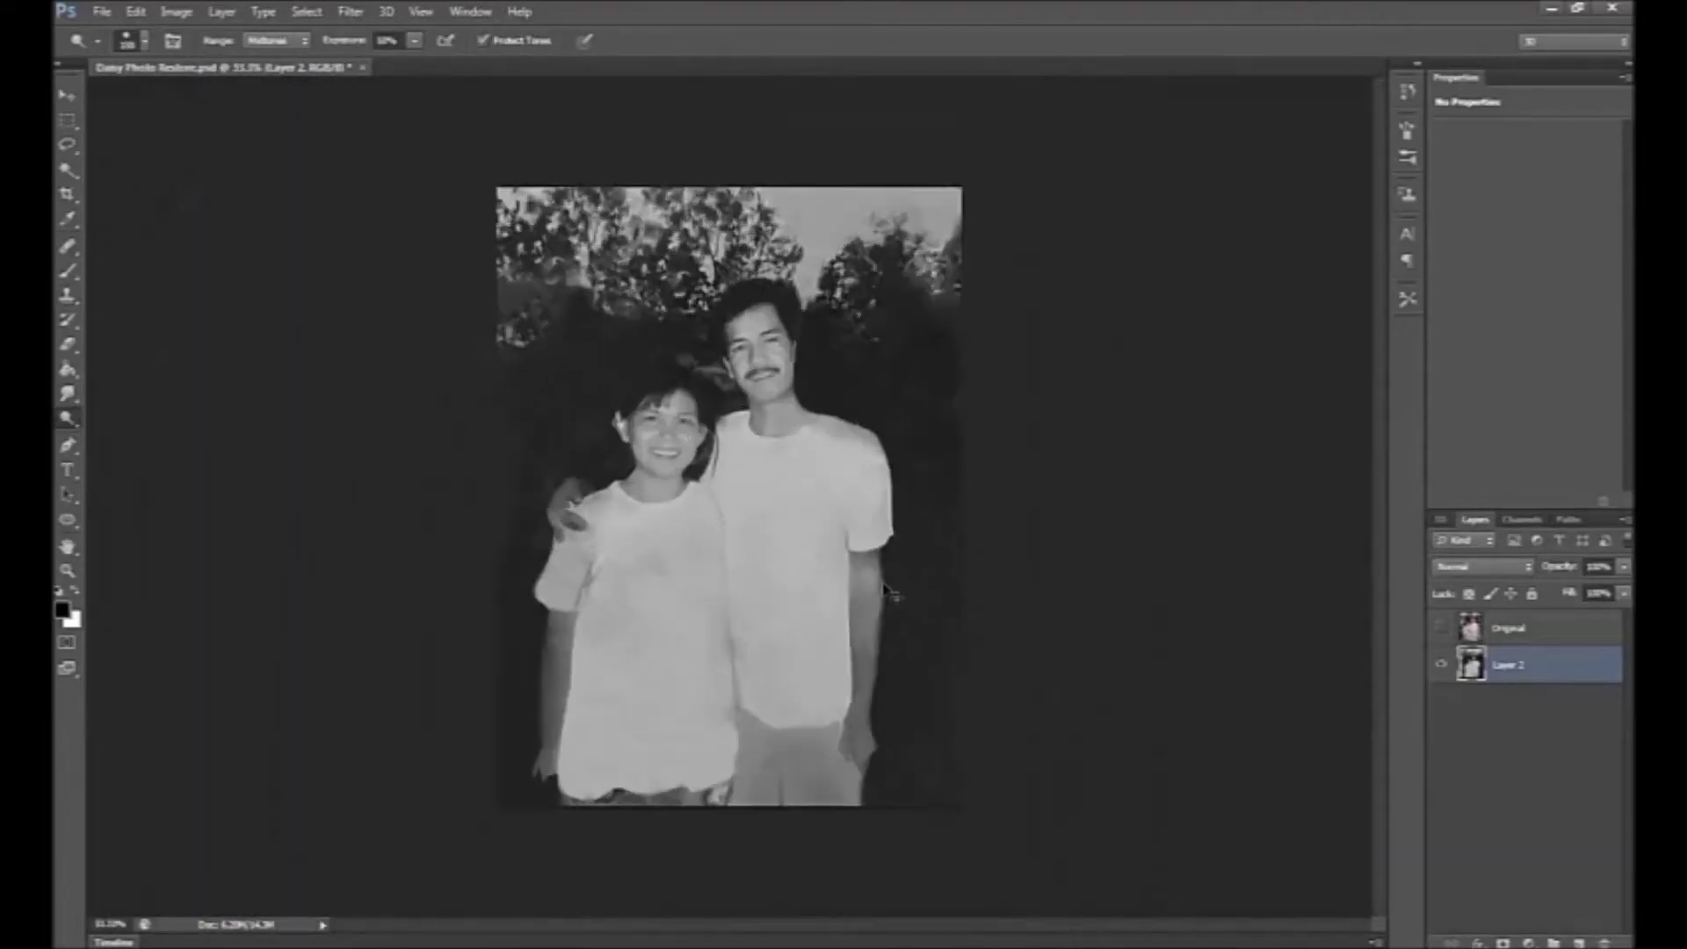
- Compare with the original, then paint the blur mask over both faces, toggling black and white
click(1445, 628)
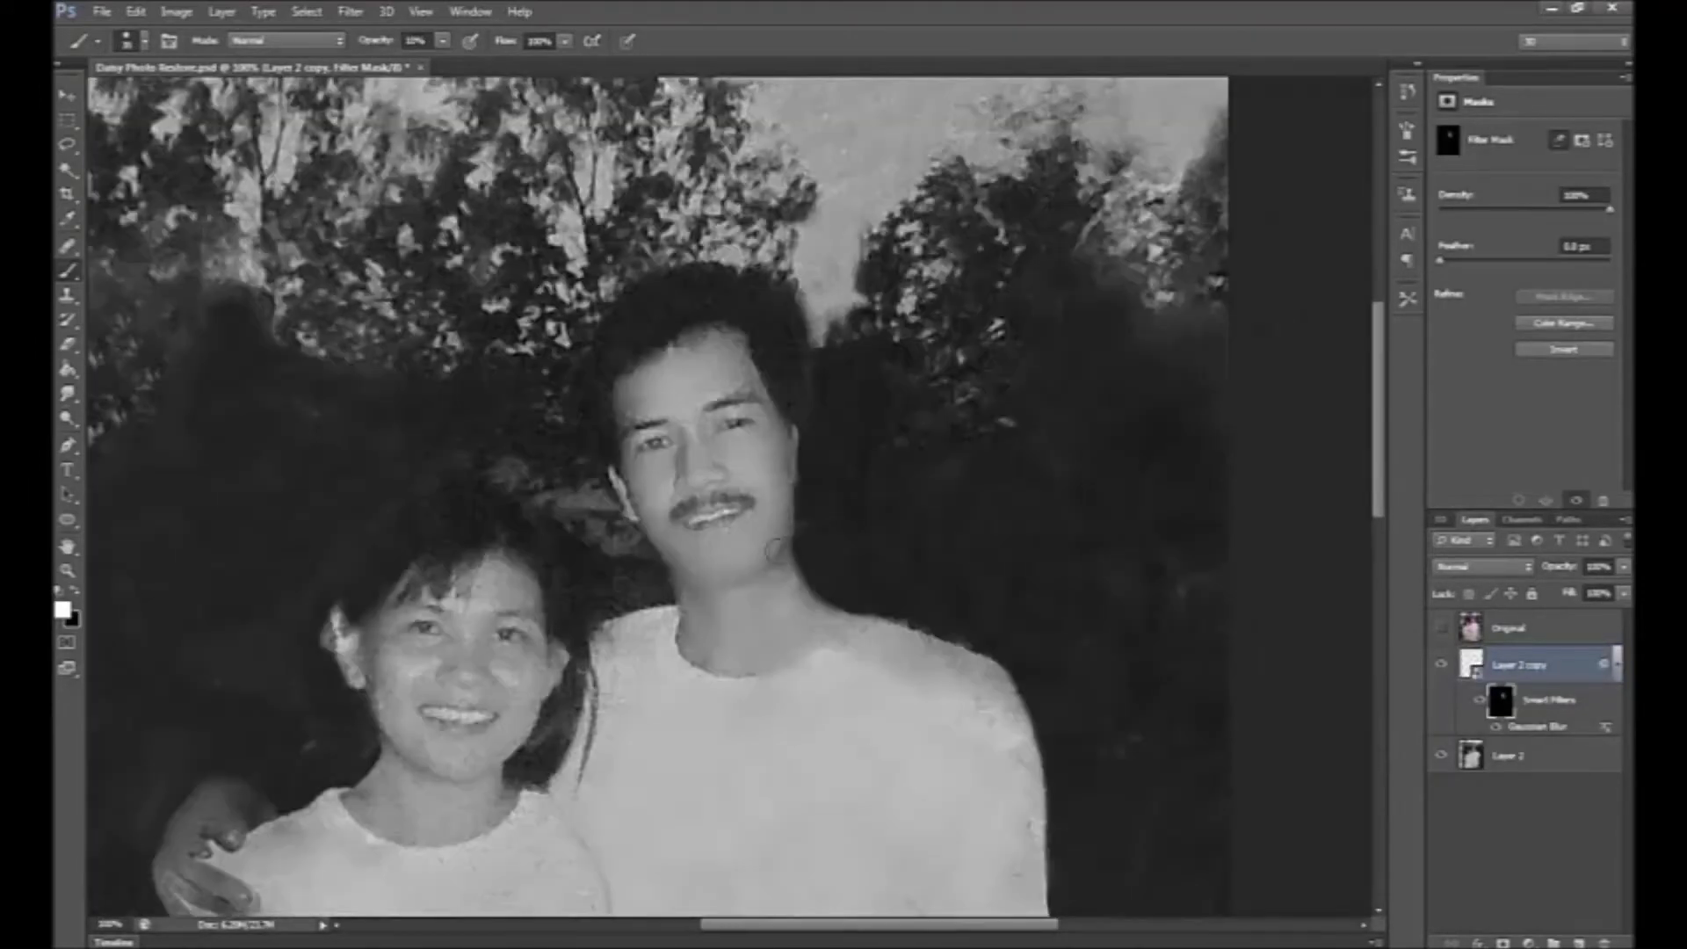
key(ctrl+0)
key(x)
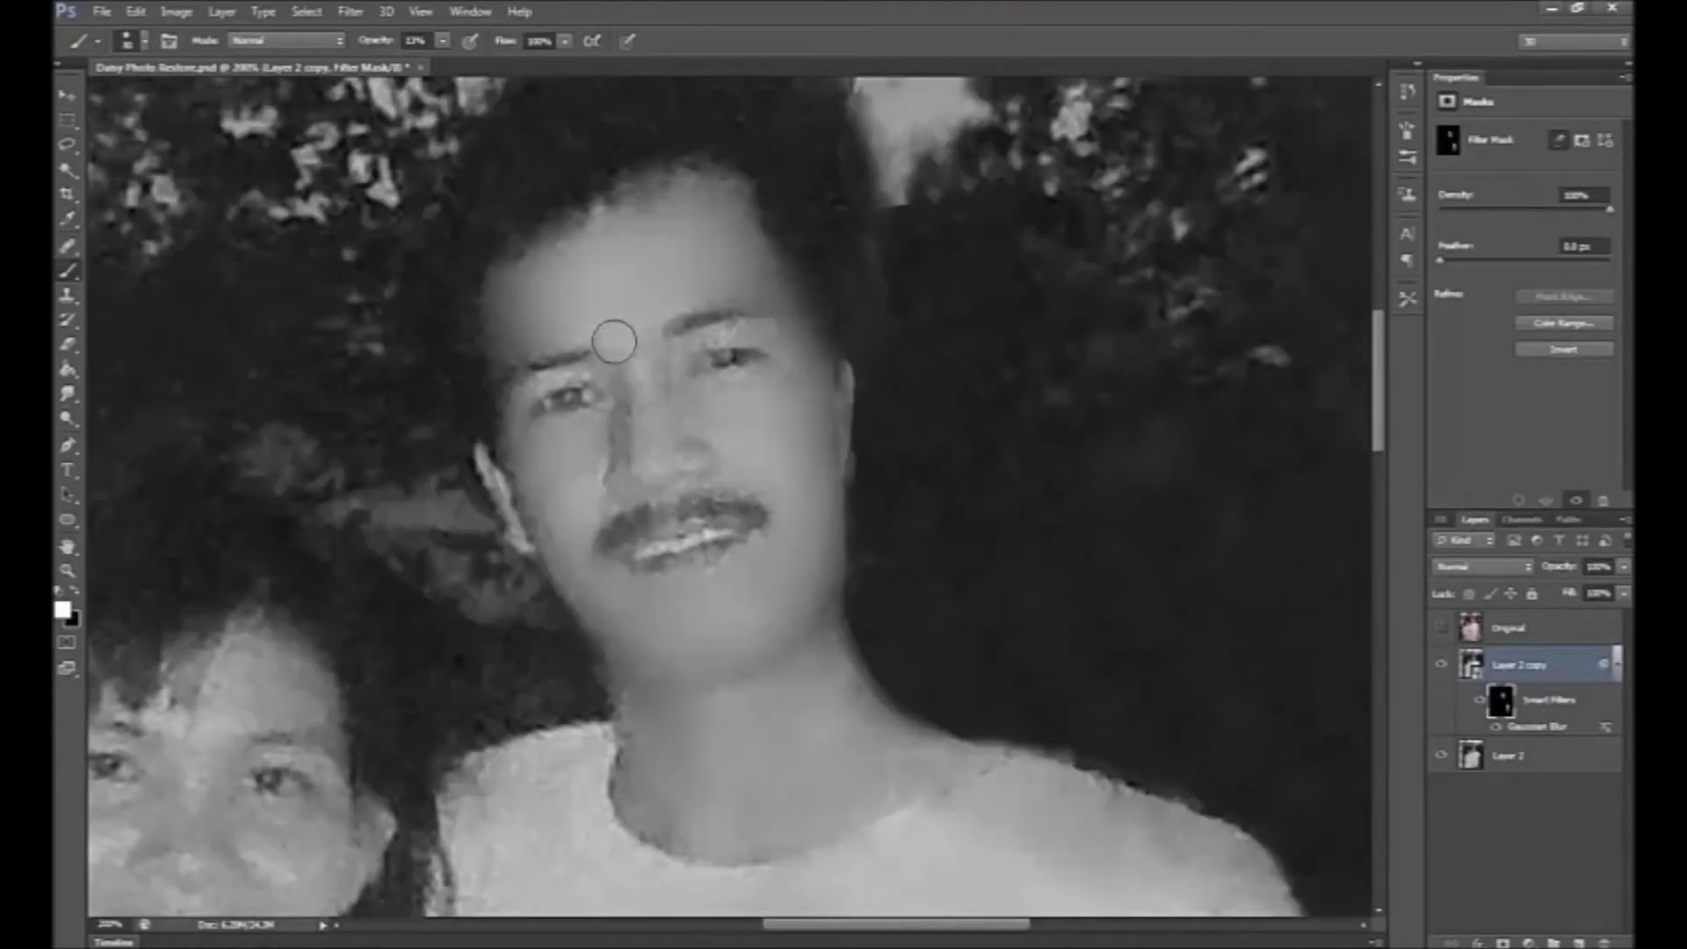
key(ctrl+minus)
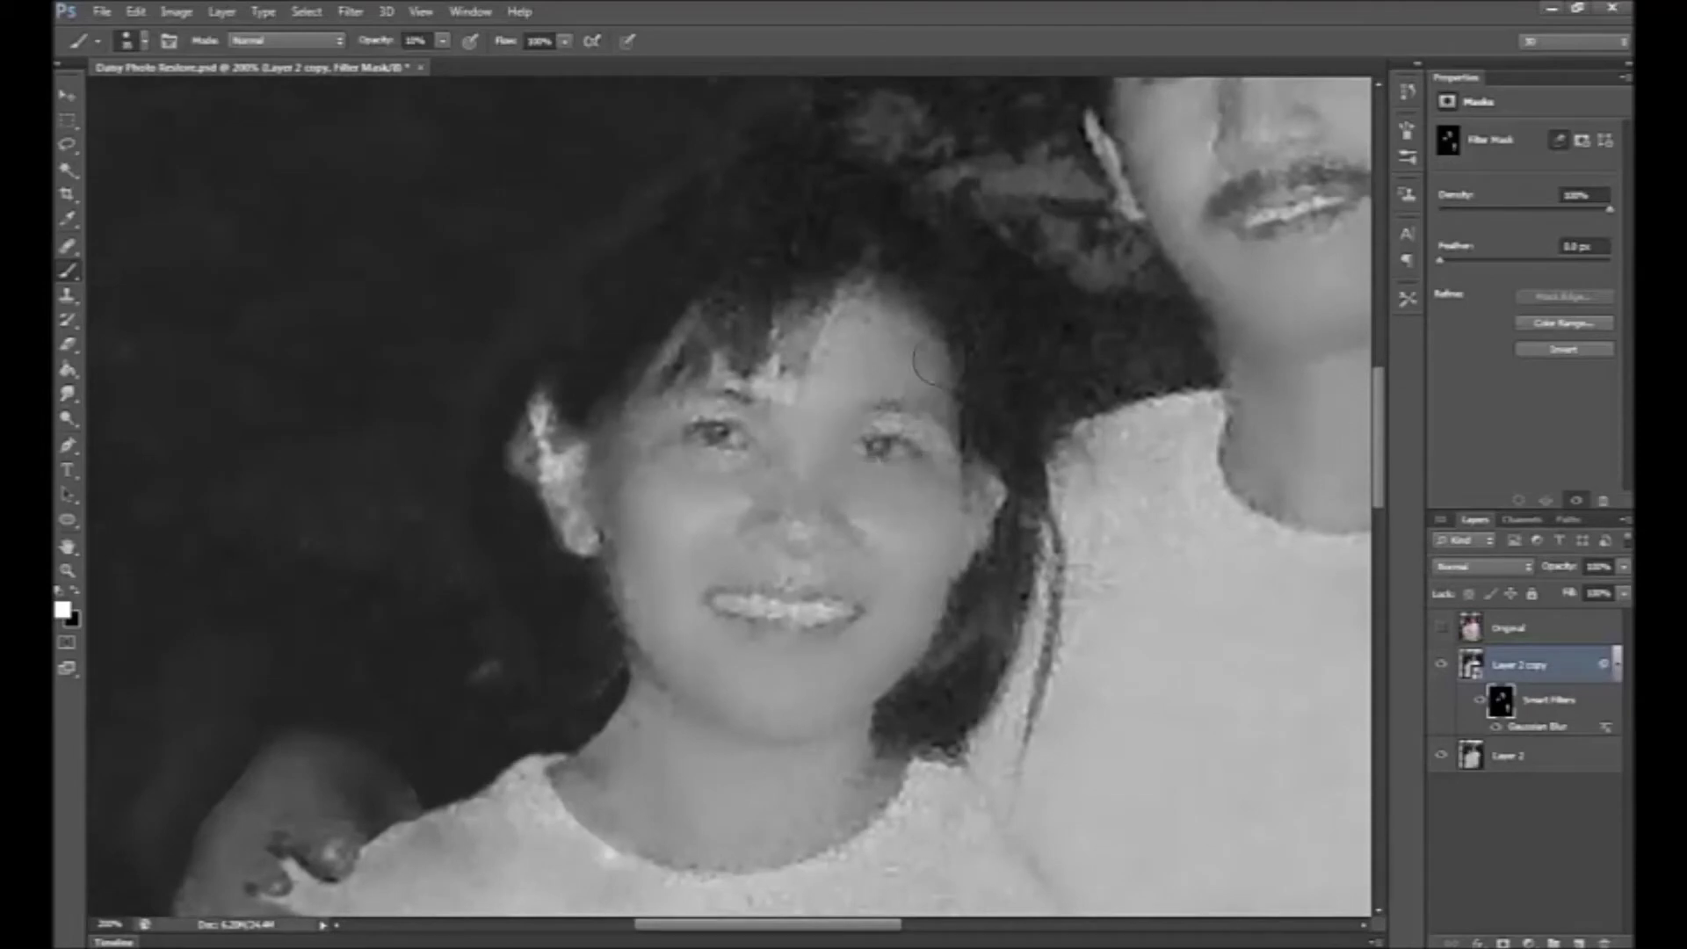
key(ctrl+minus)
key(x)
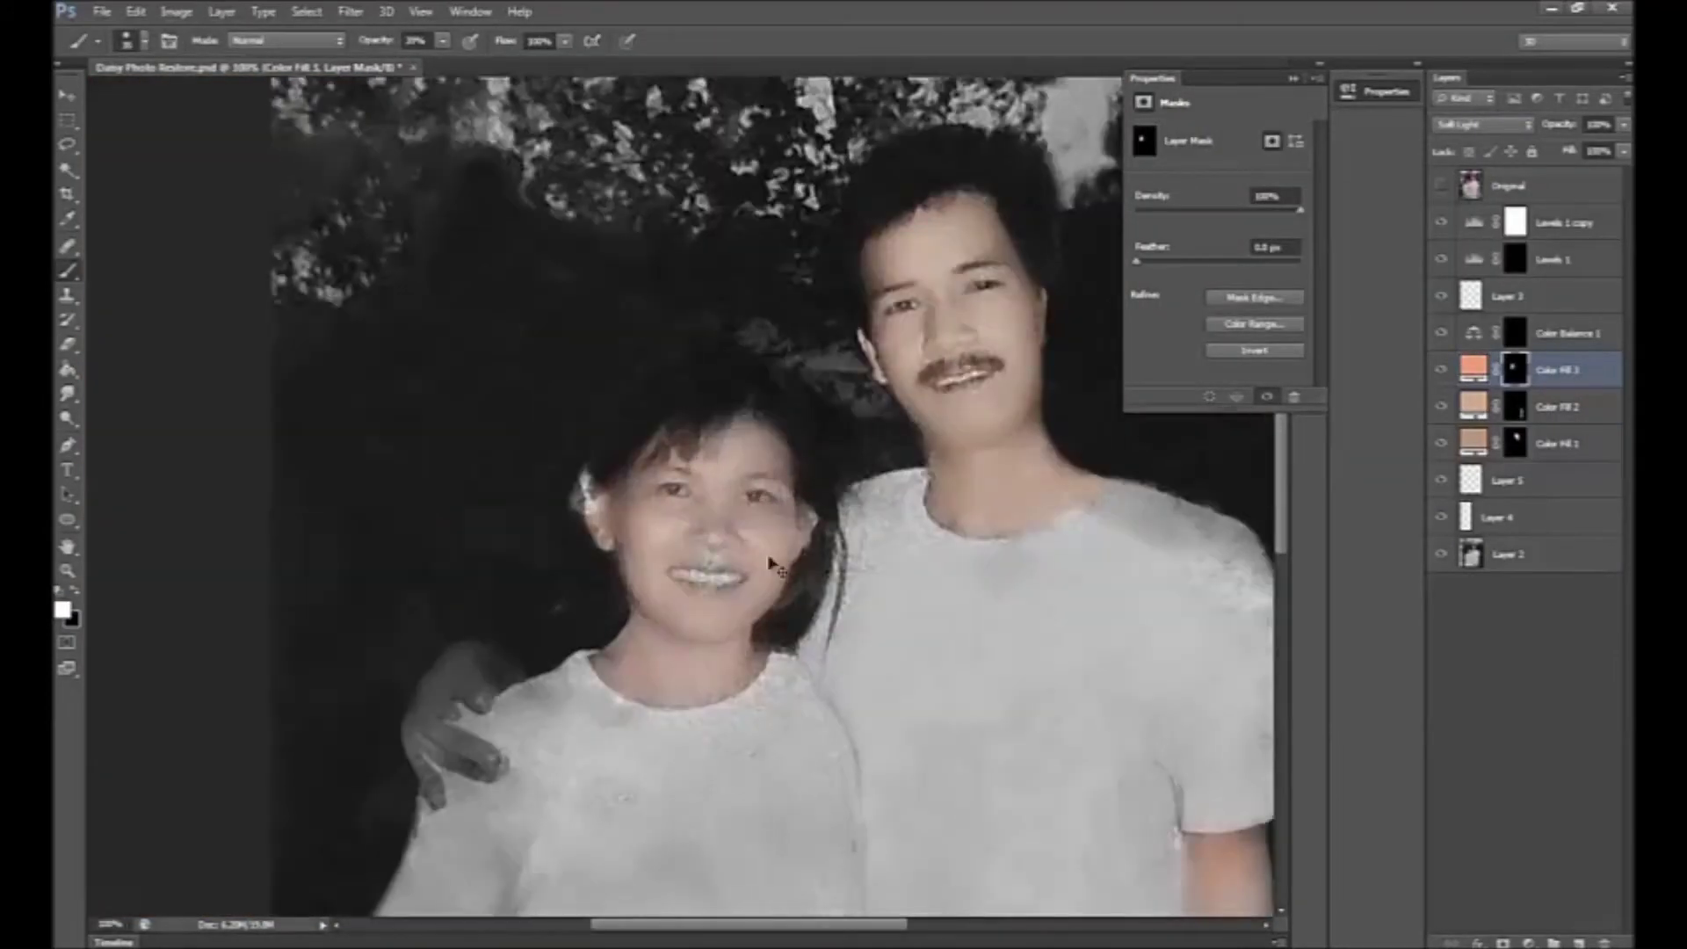
- Set black as painting colour to refine the peach Soft Light tint's mask on the woman's face
scroll(545, 531, up, 1)
key(x)
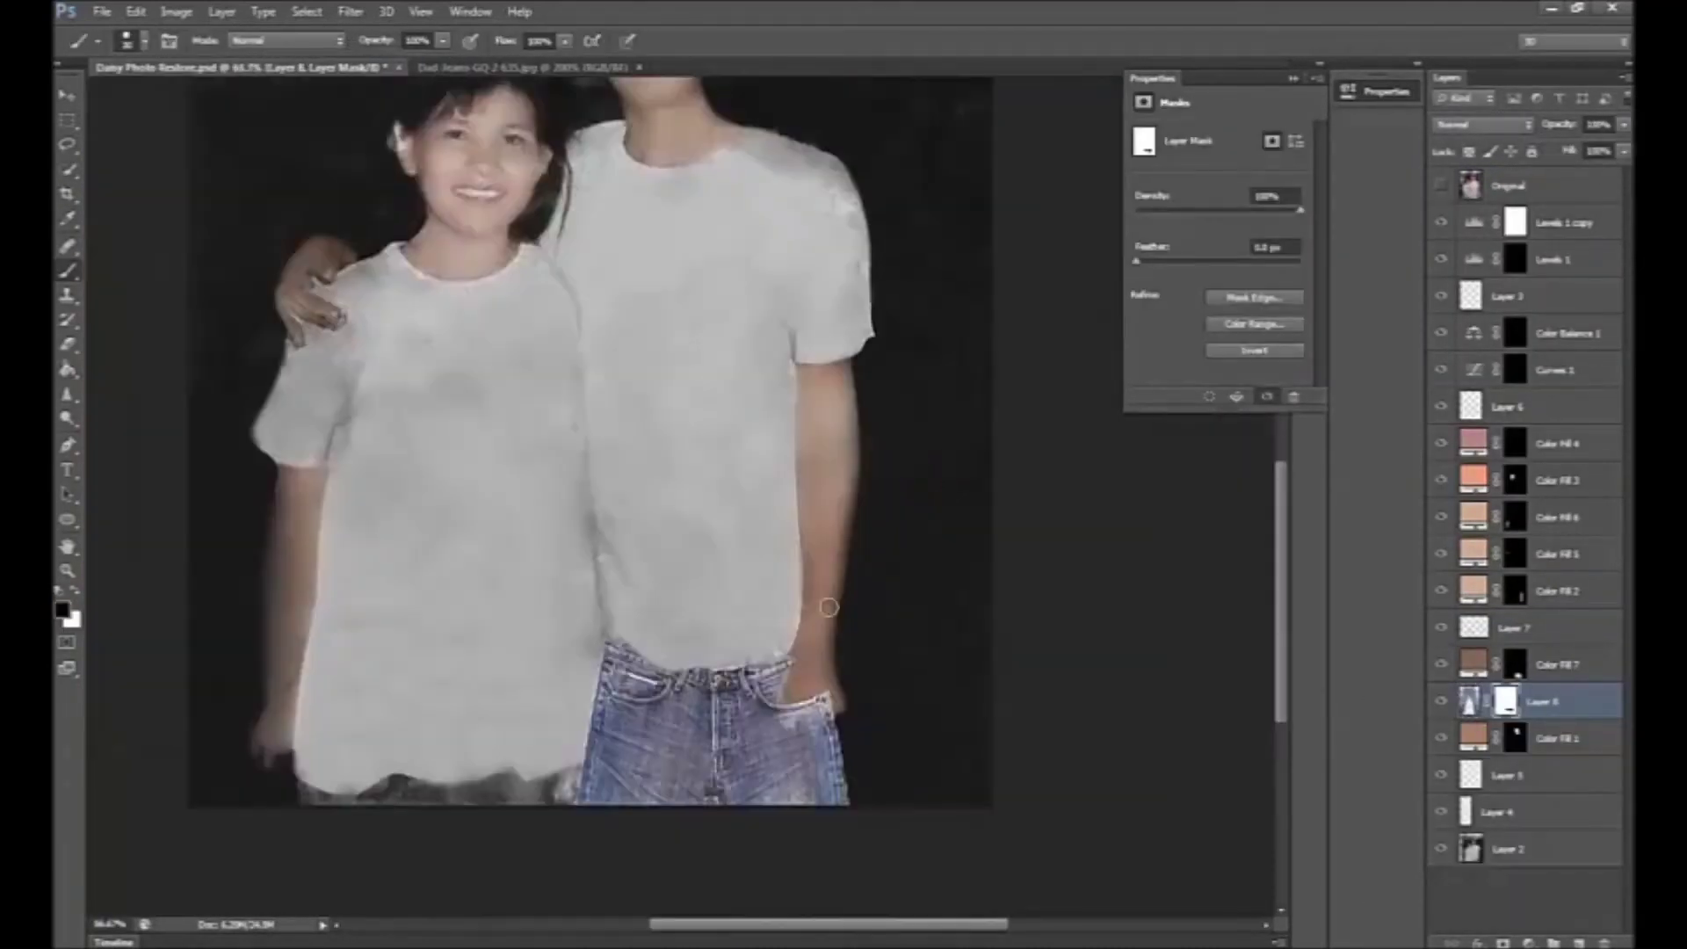
- Zoom in on the man's hand and set black to mask away overlapping jeans
key(ctrl+plus)
key(x)
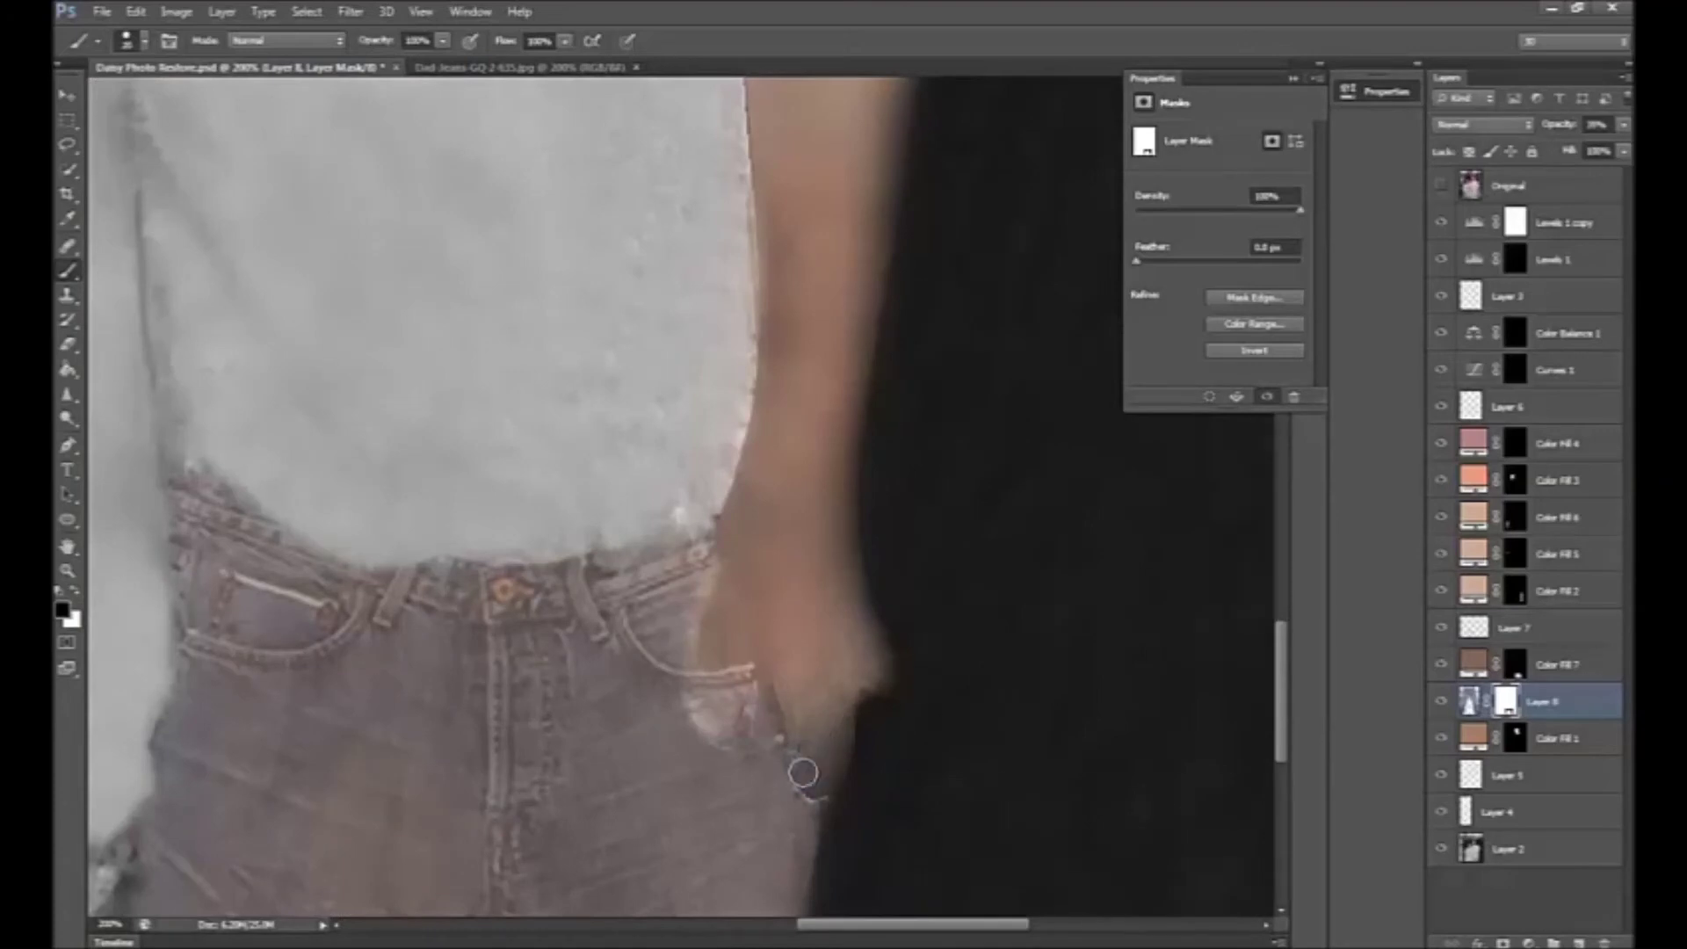